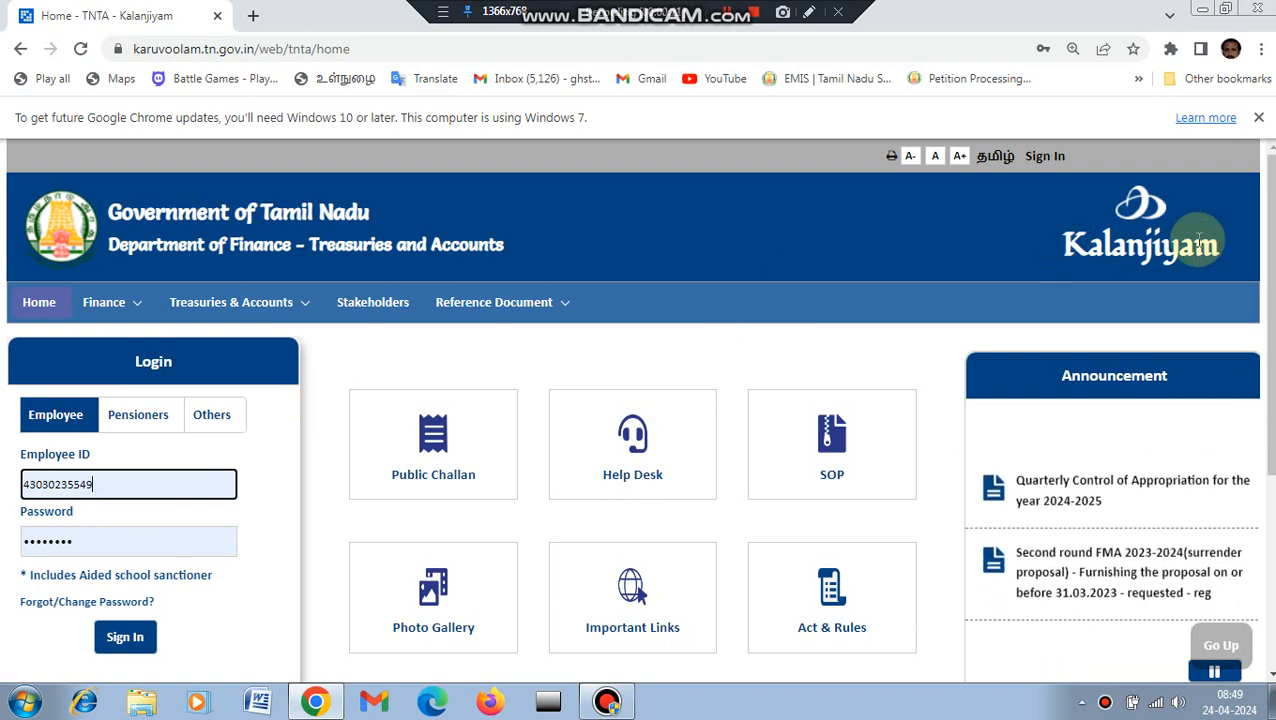
Outline the Forgot/Change Password link in the Login box with a red rectangle, clearing the annotation when done
scroll(1270, 235, down, 1)
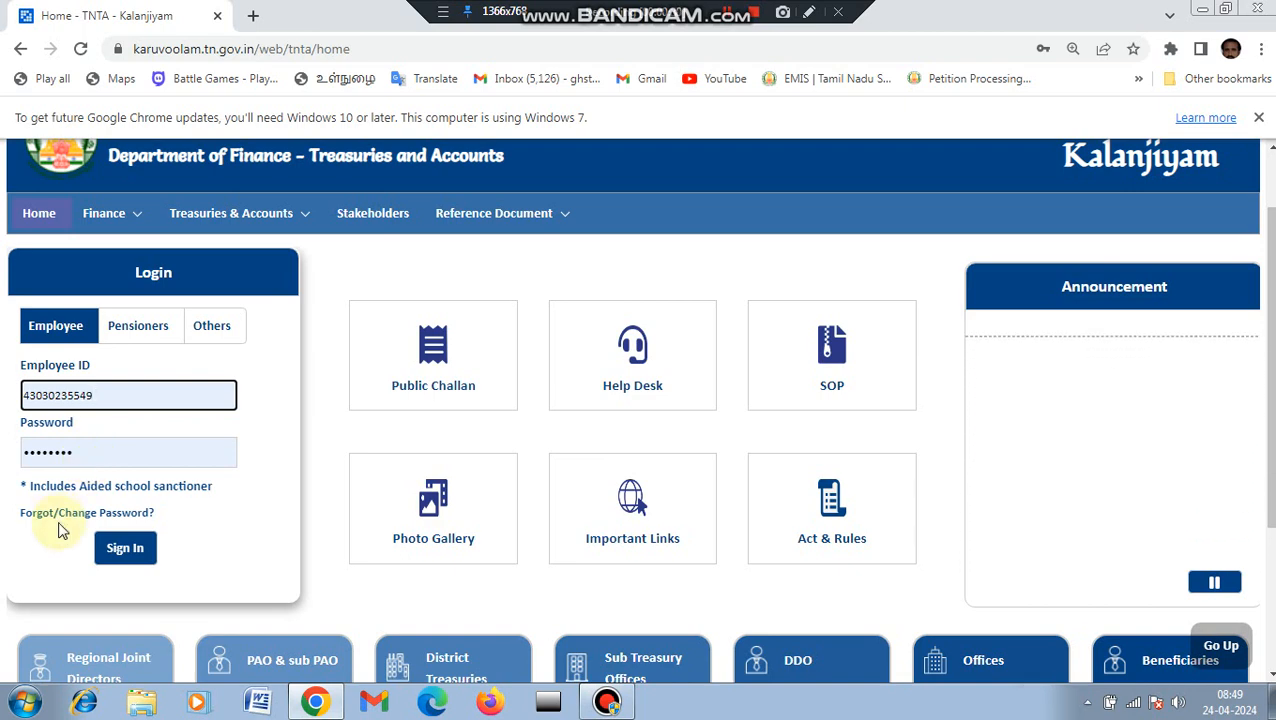
click(811, 14)
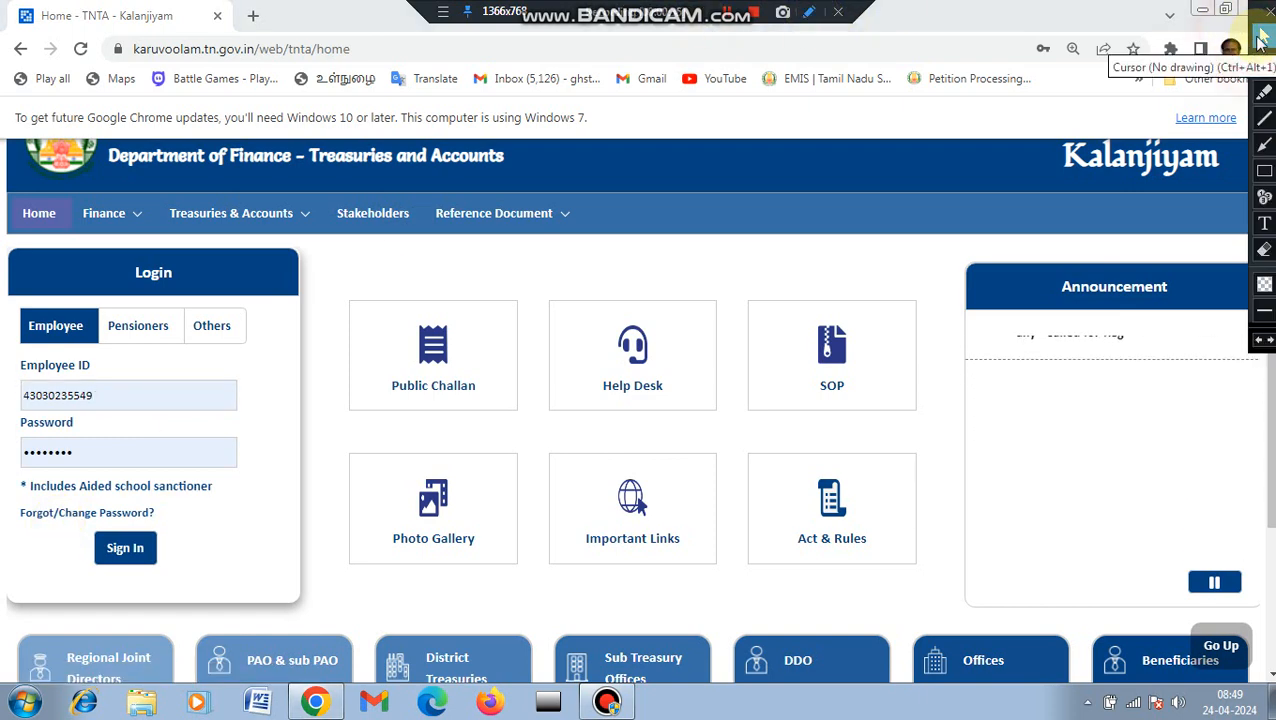
click(1264, 171)
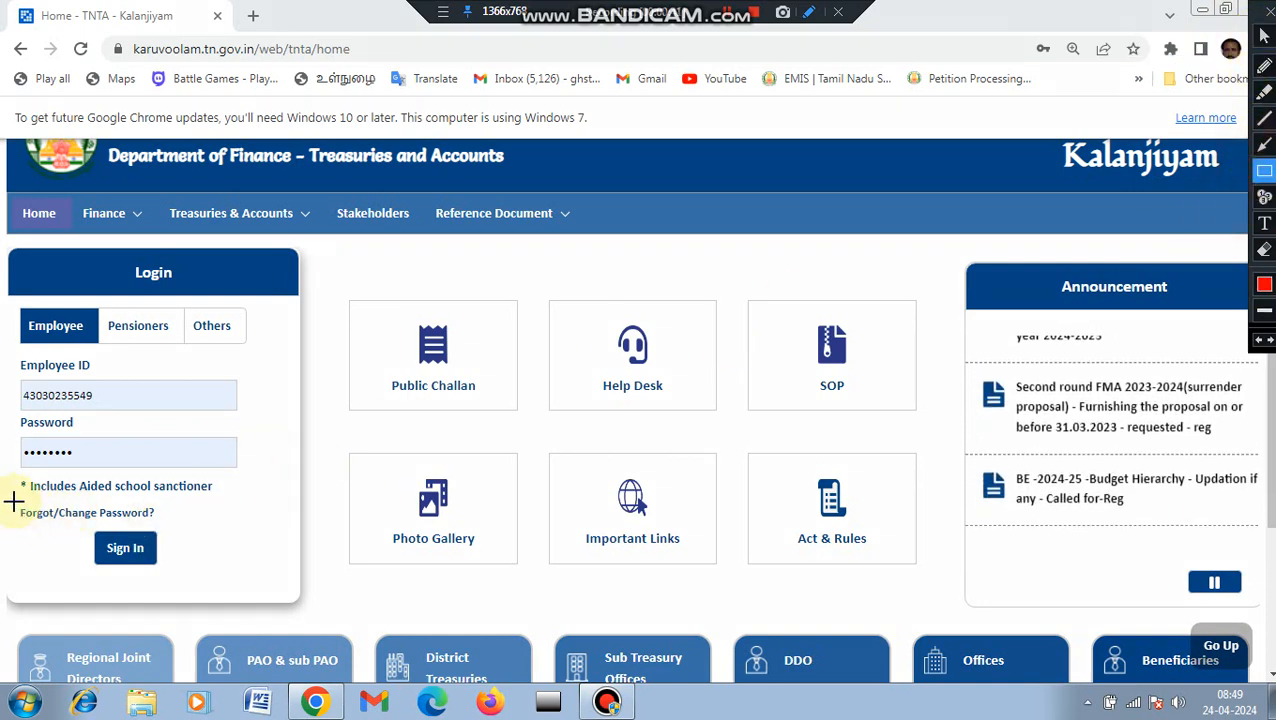
mouse_move(13, 502)
mouse_down()
mouse_move(118, 538)
mouse_move(296, 534)
mouse_up()
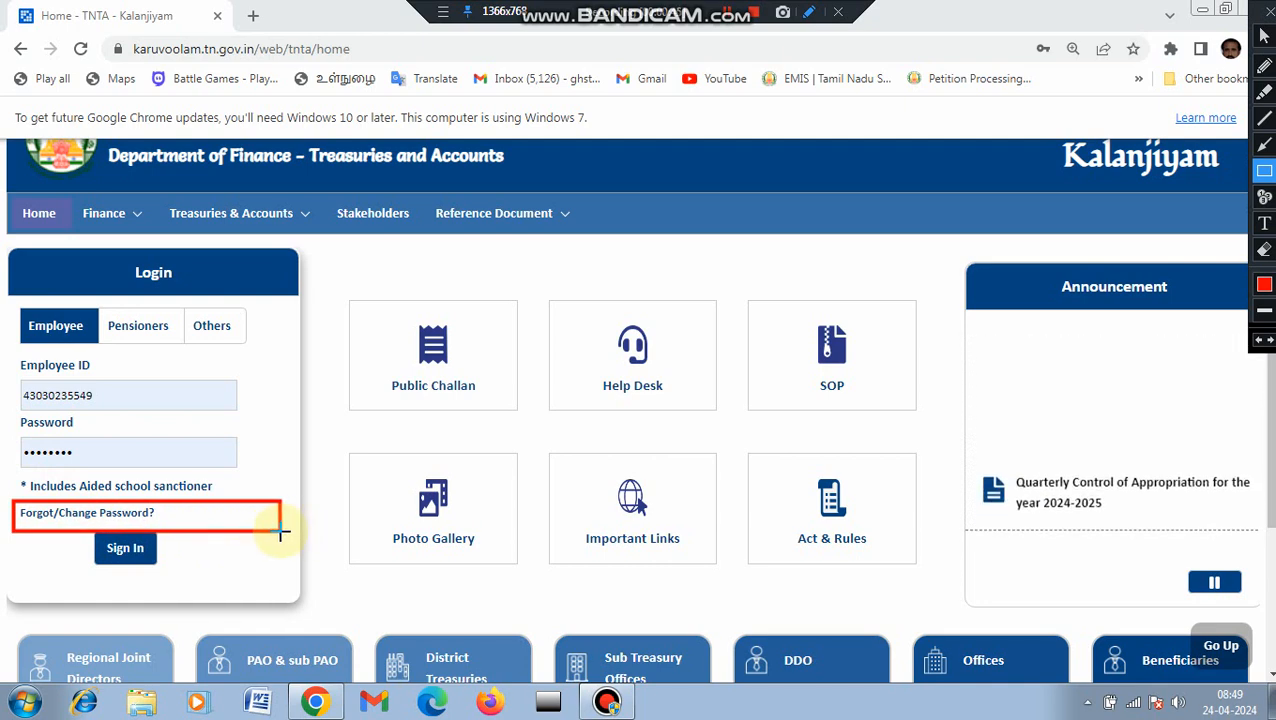
click(1268, 18)
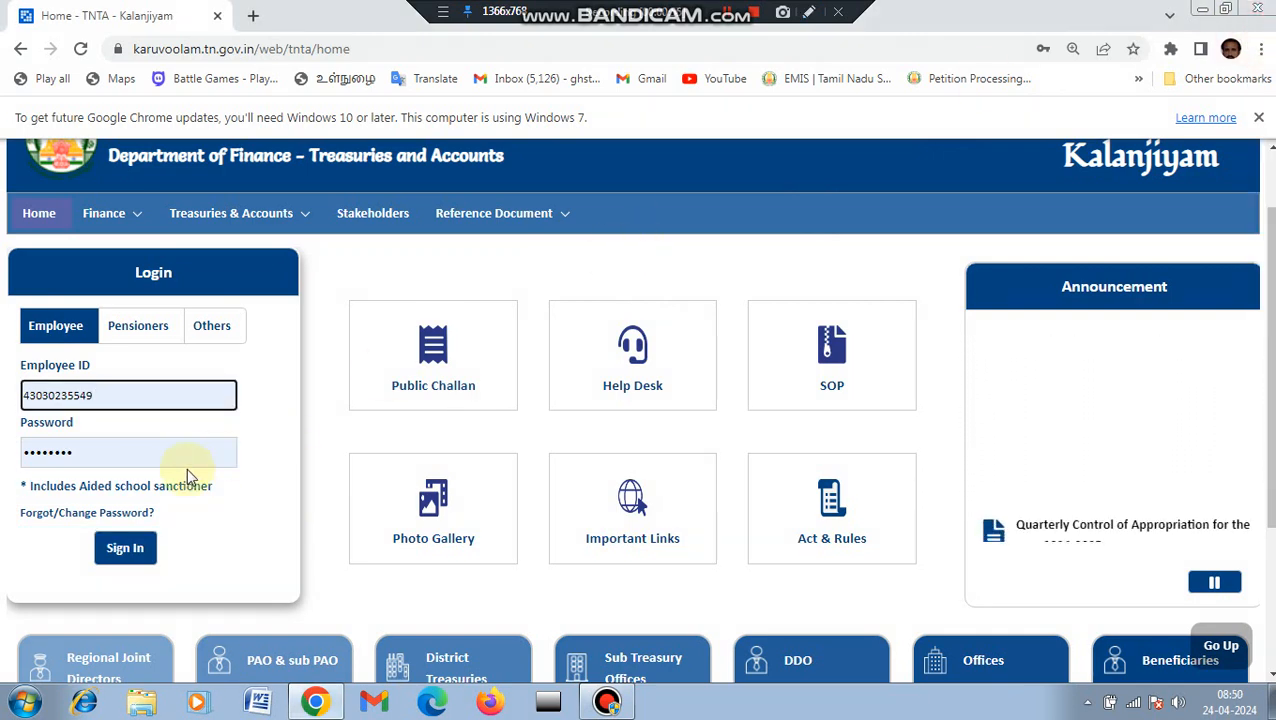
Sign in as an employee using the filled-in employee ID and account password
click(109, 456)
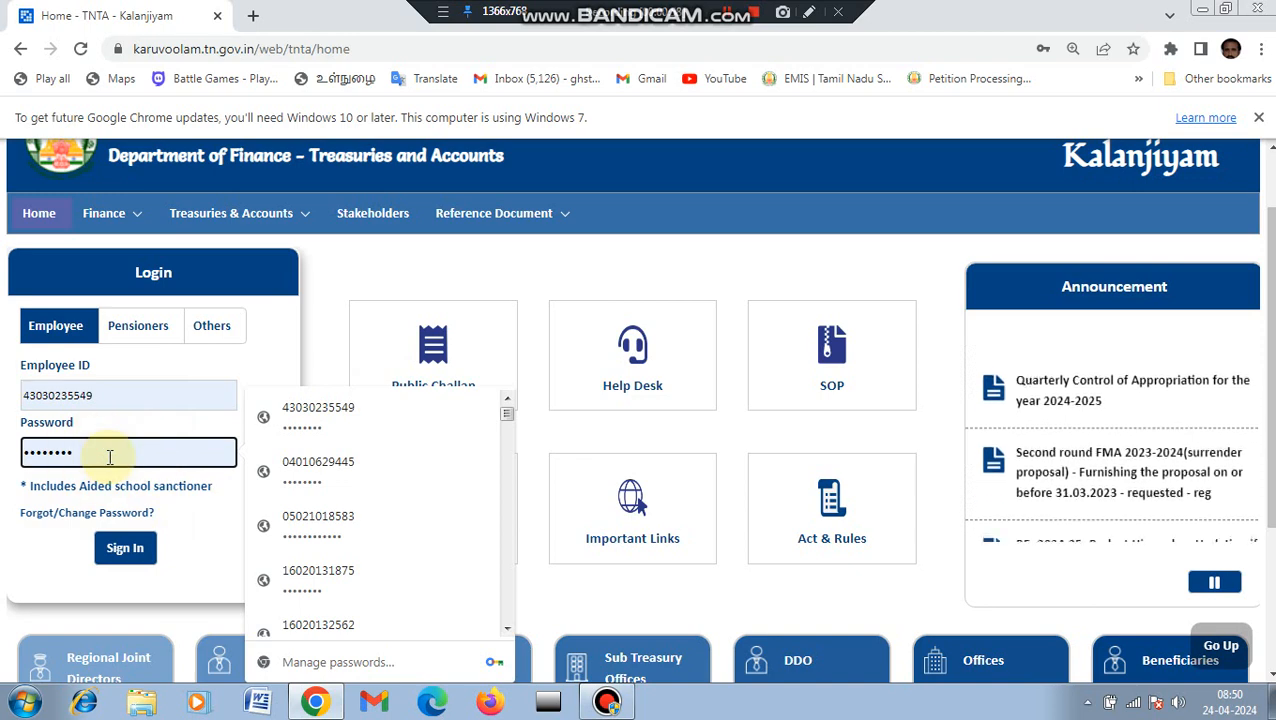
click(125, 549)
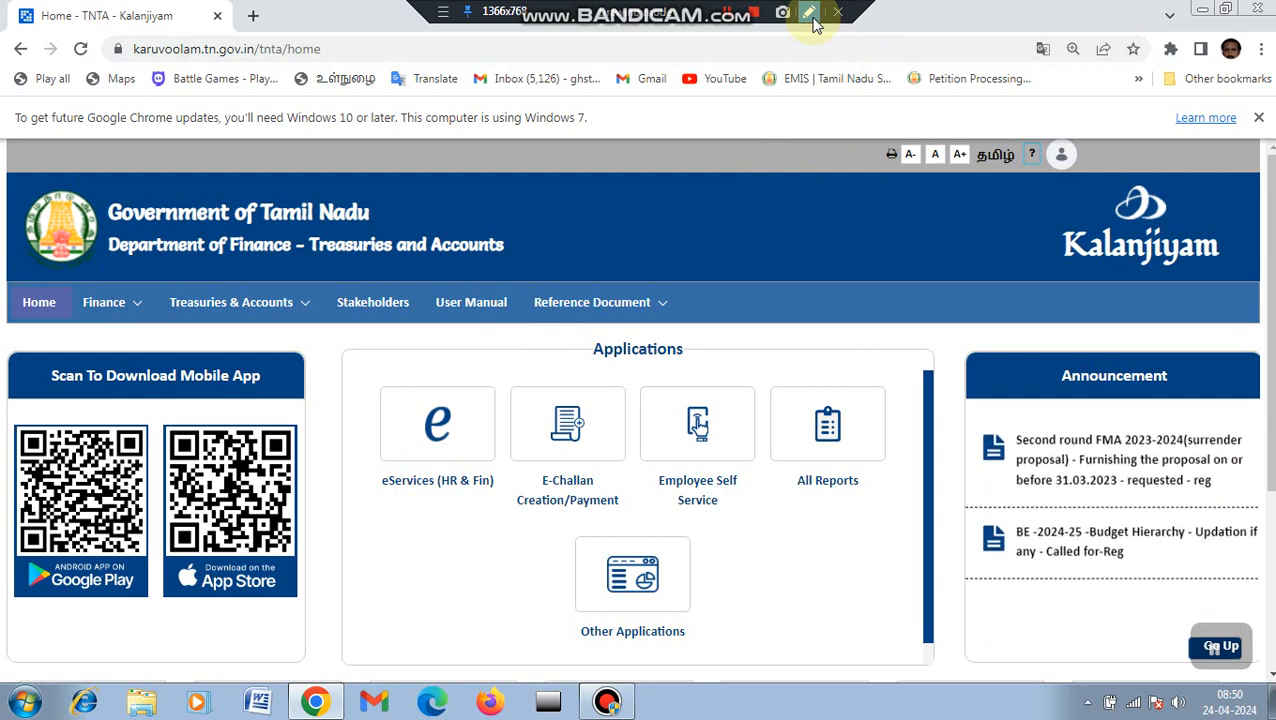
Outline the eServices (HR & Fin) application with a red rectangle, clearing the annotation when done
click(810, 14)
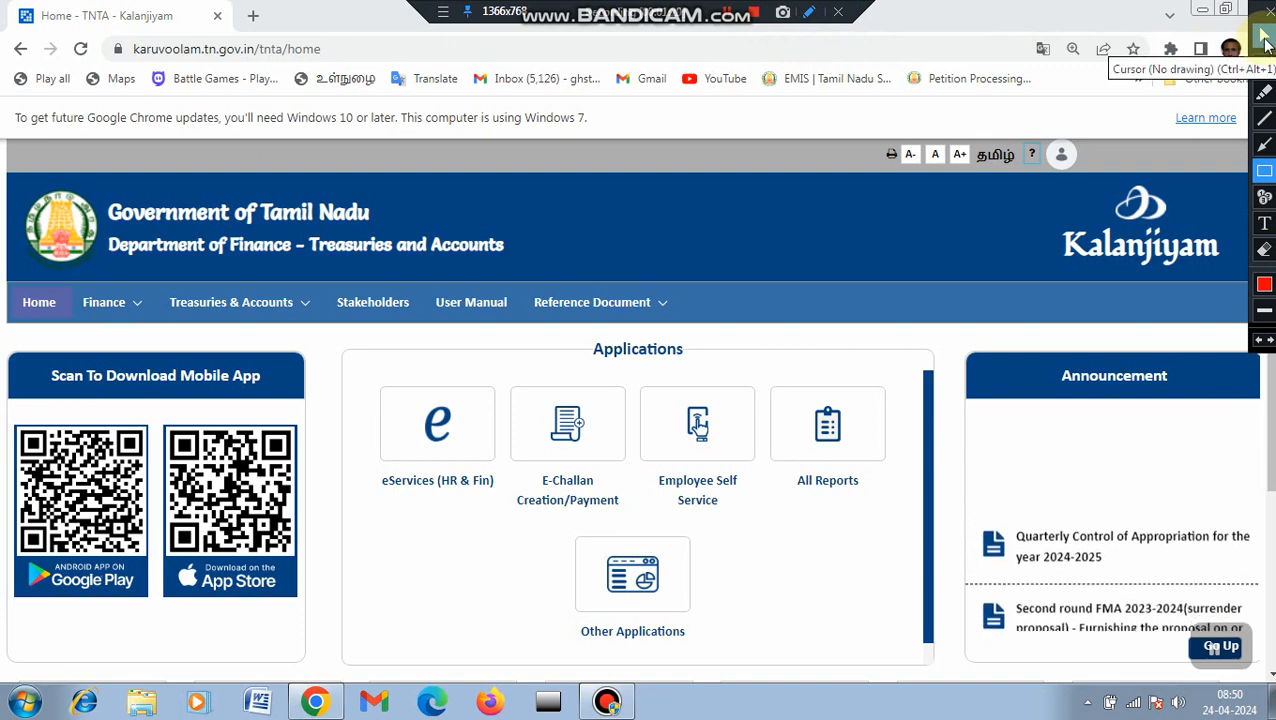
click(1265, 38)
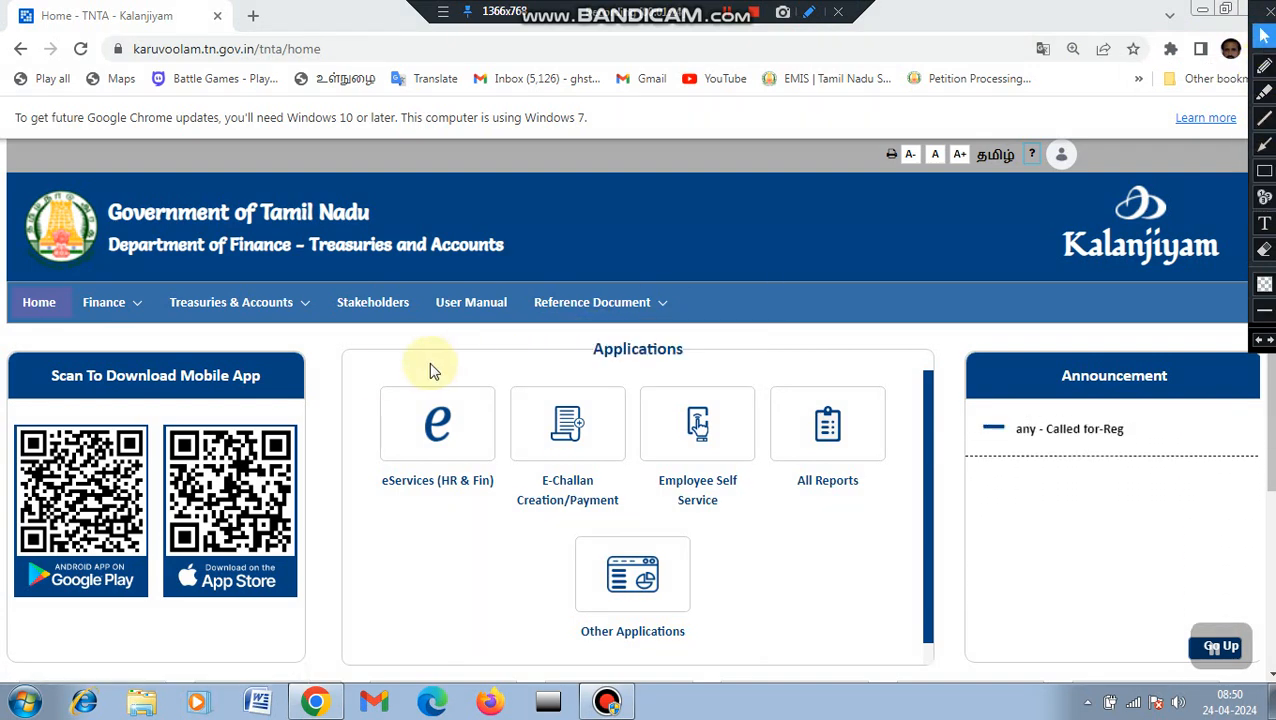
click(368, 374)
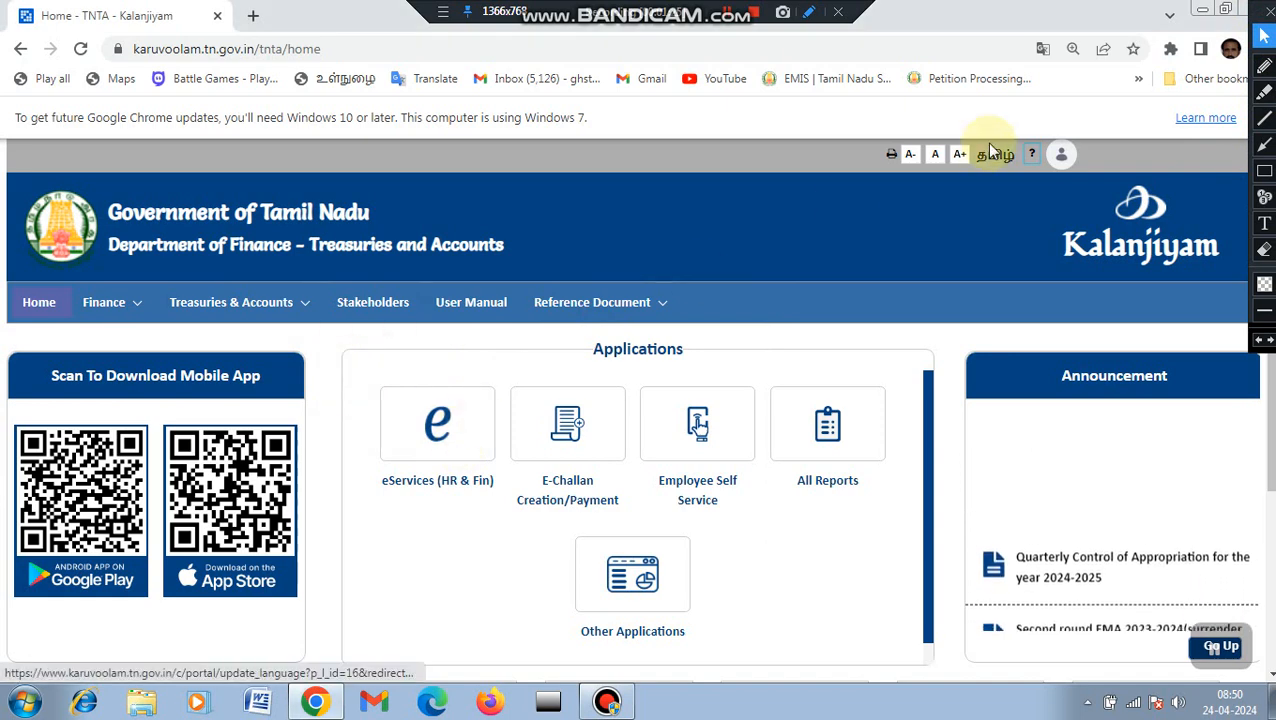
click(1264, 172)
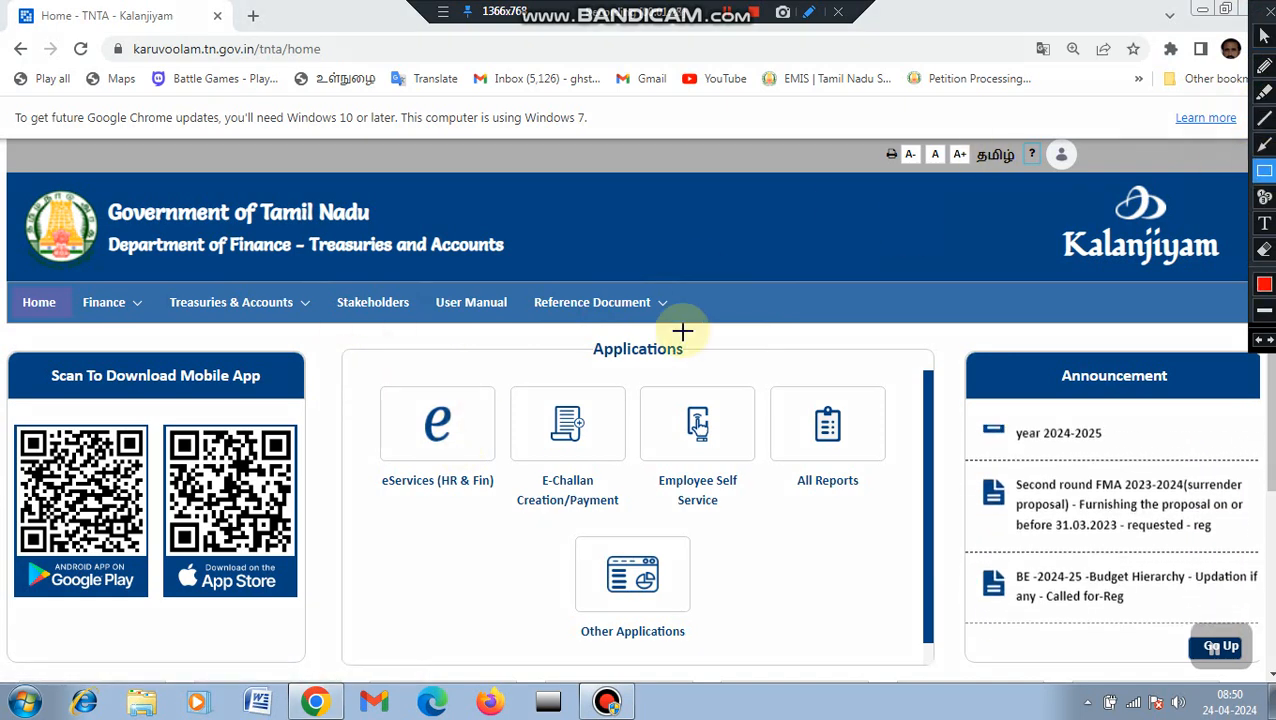
drag(382, 388, 478, 477)
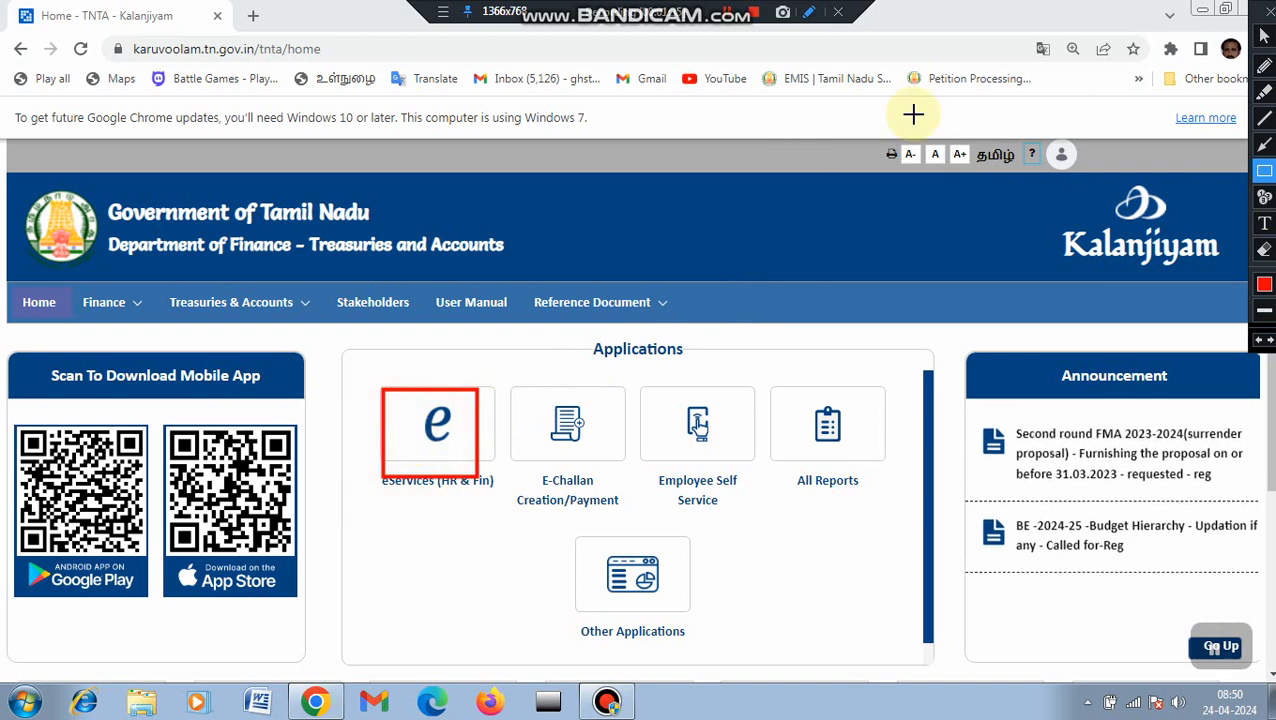
click(1271, 12)
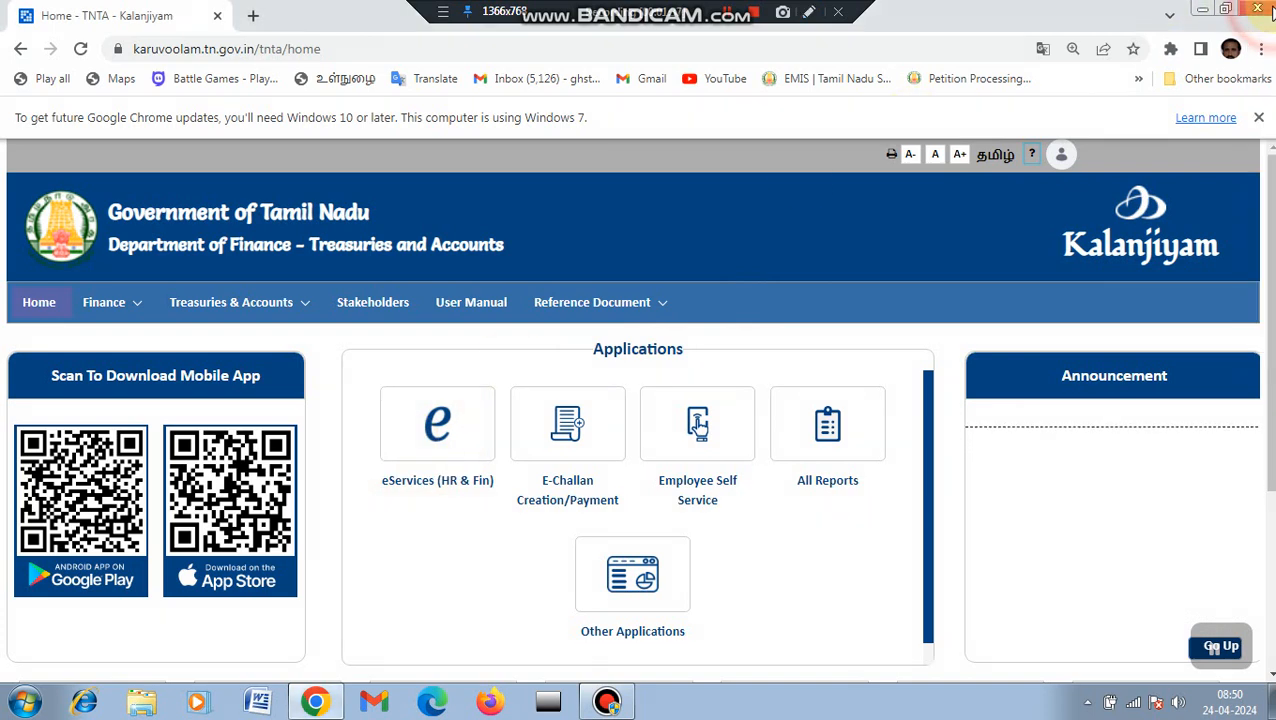
Open Employee Self Service from eServices (HR & Fin) and go to its Others section
click(445, 438)
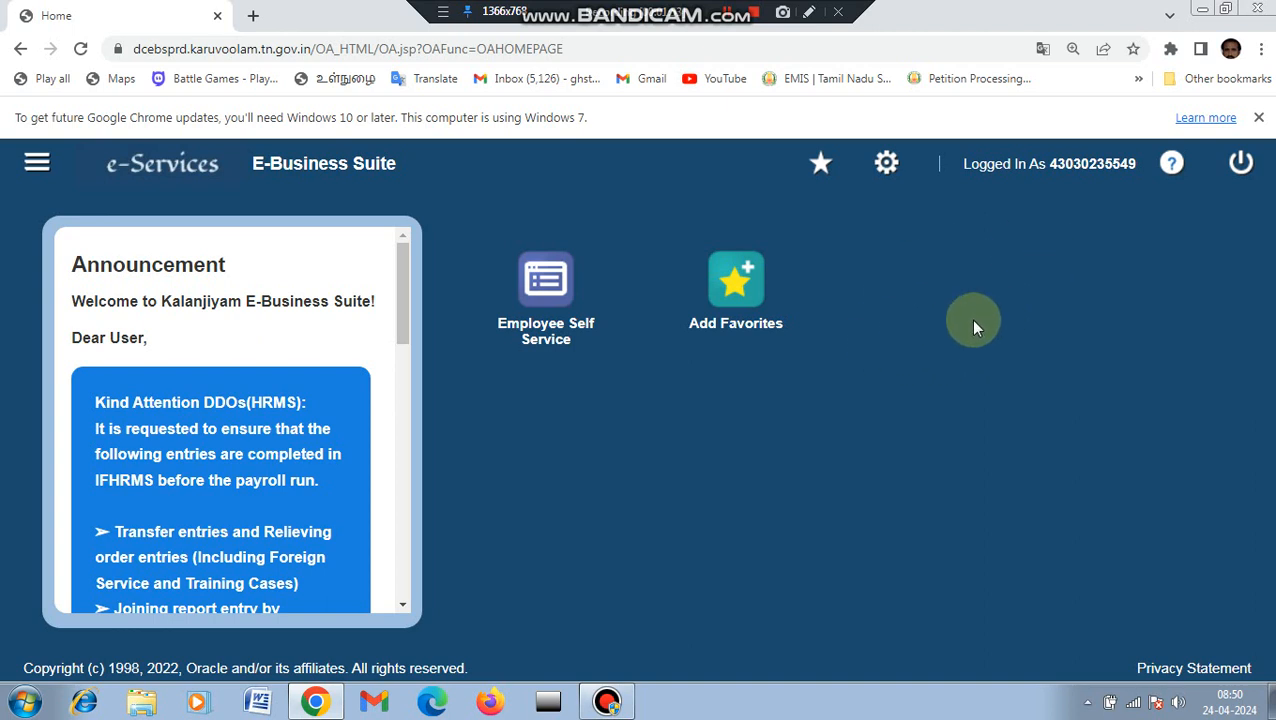
click(540, 328)
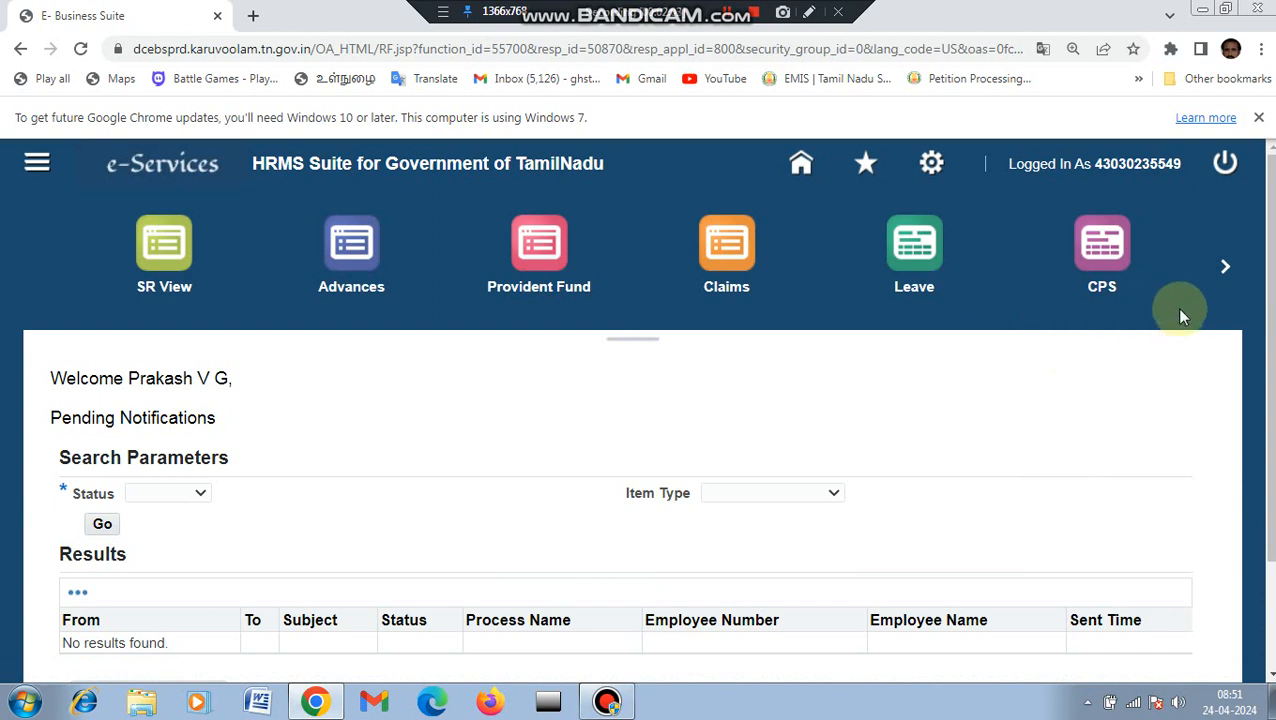
click(1222, 272)
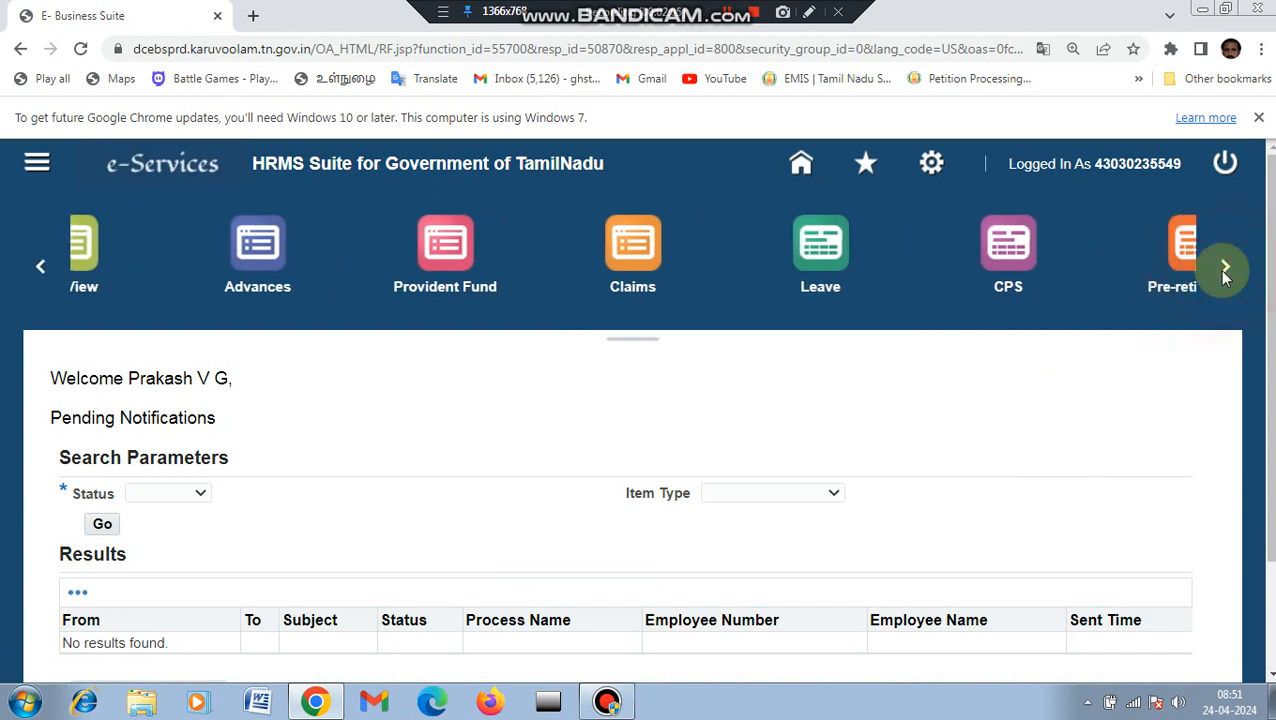
click(1222, 272)
click(1222, 272)
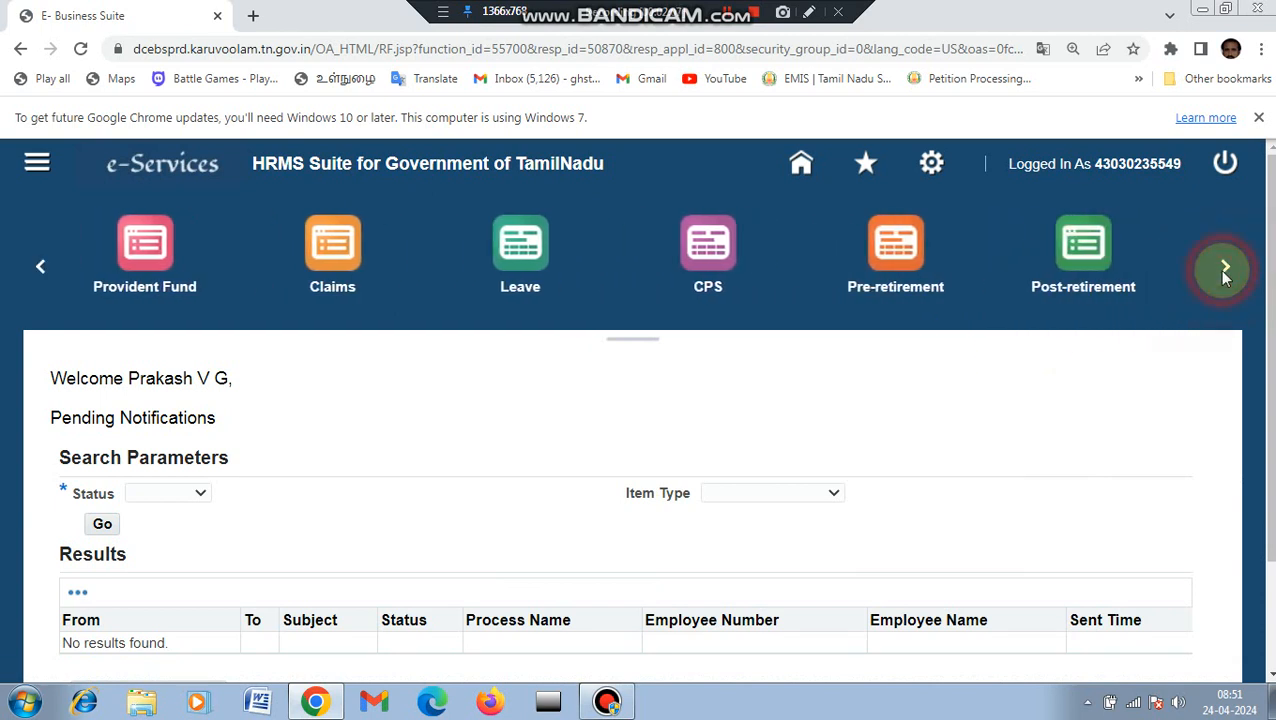
click(1222, 272)
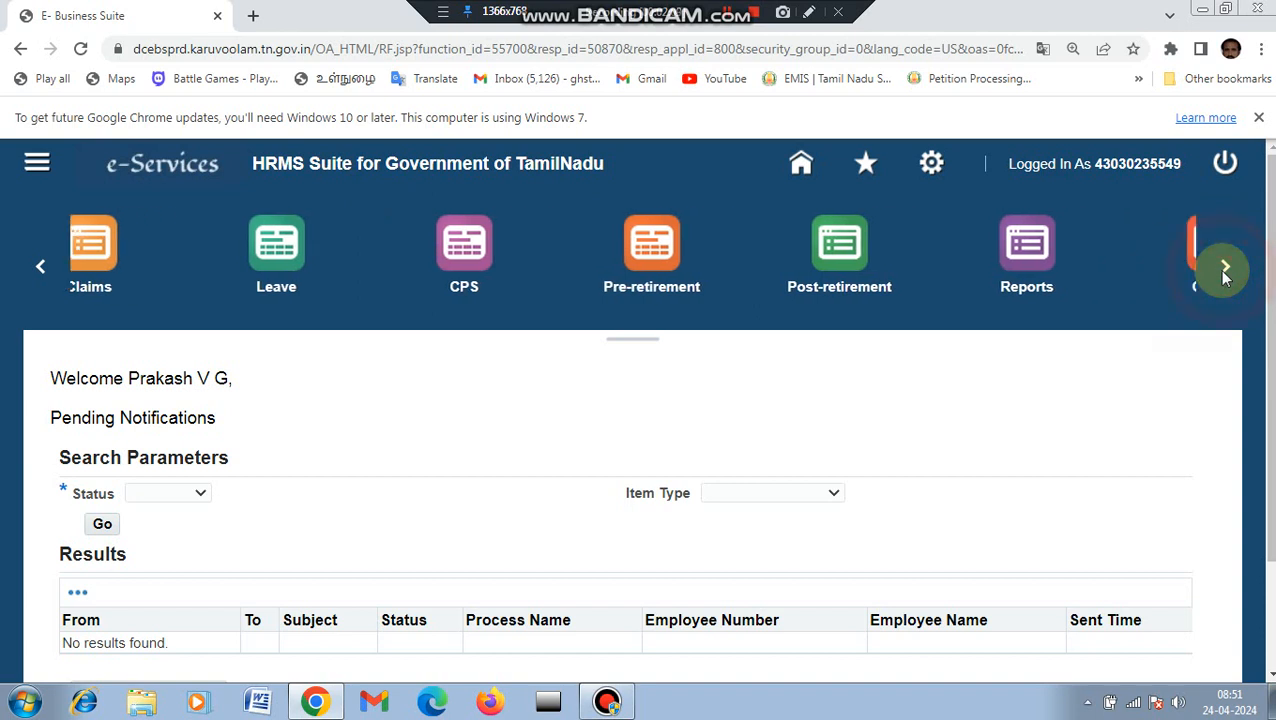
click(1222, 272)
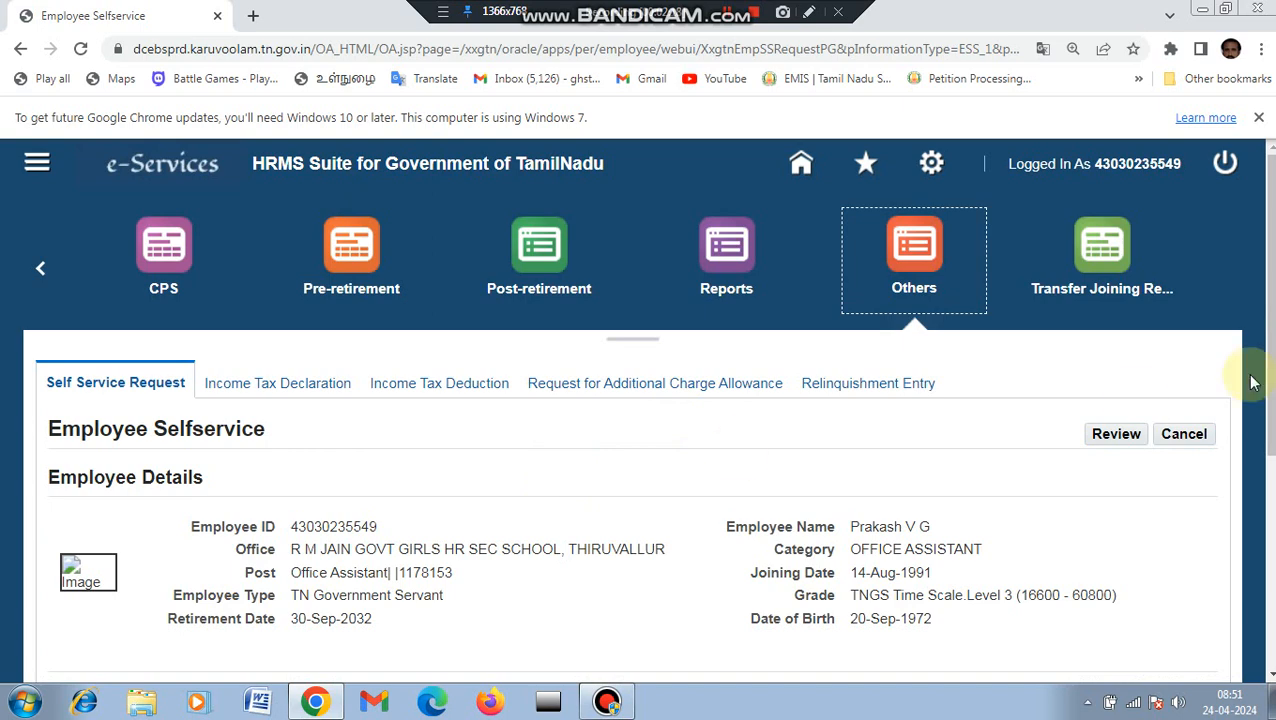
Outline Income Tax Declaration in the Others section with a red rectangle, clearing the annotation when done
mouse_move(1270, 300)
mouse_down()
mouse_move(1270, 357)
mouse_move(1270, 323)
mouse_up()
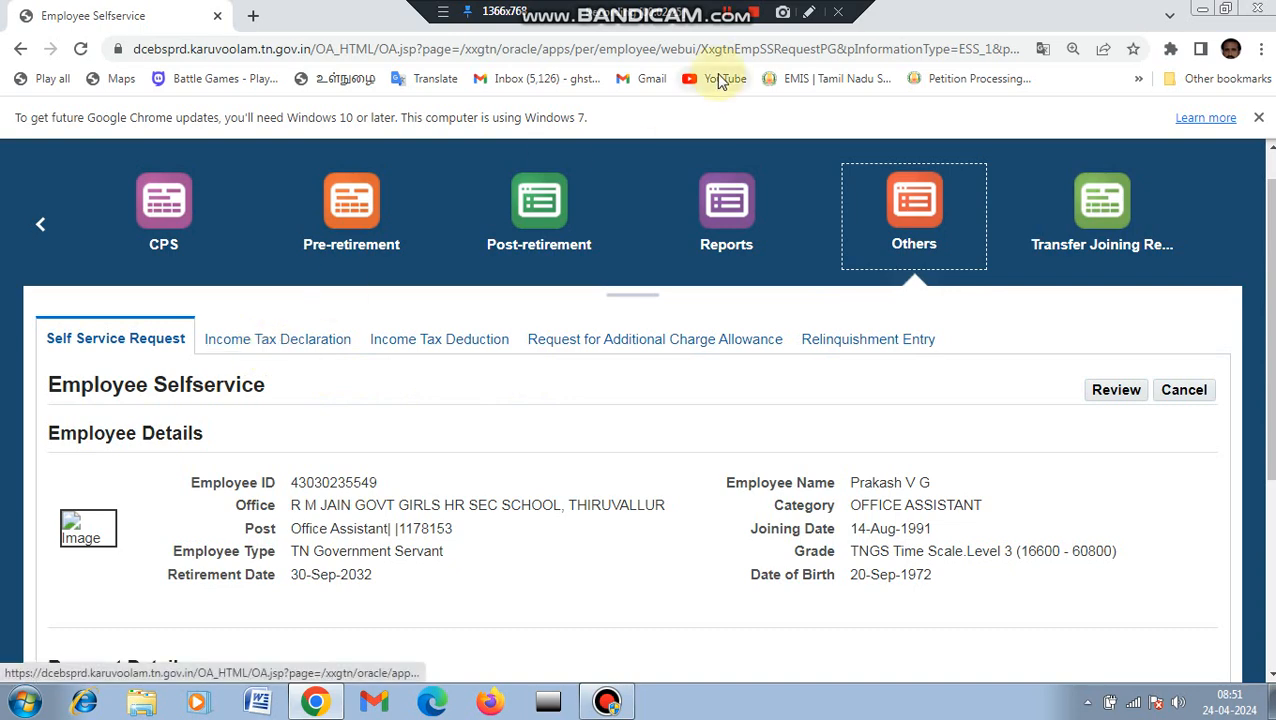
click(809, 12)
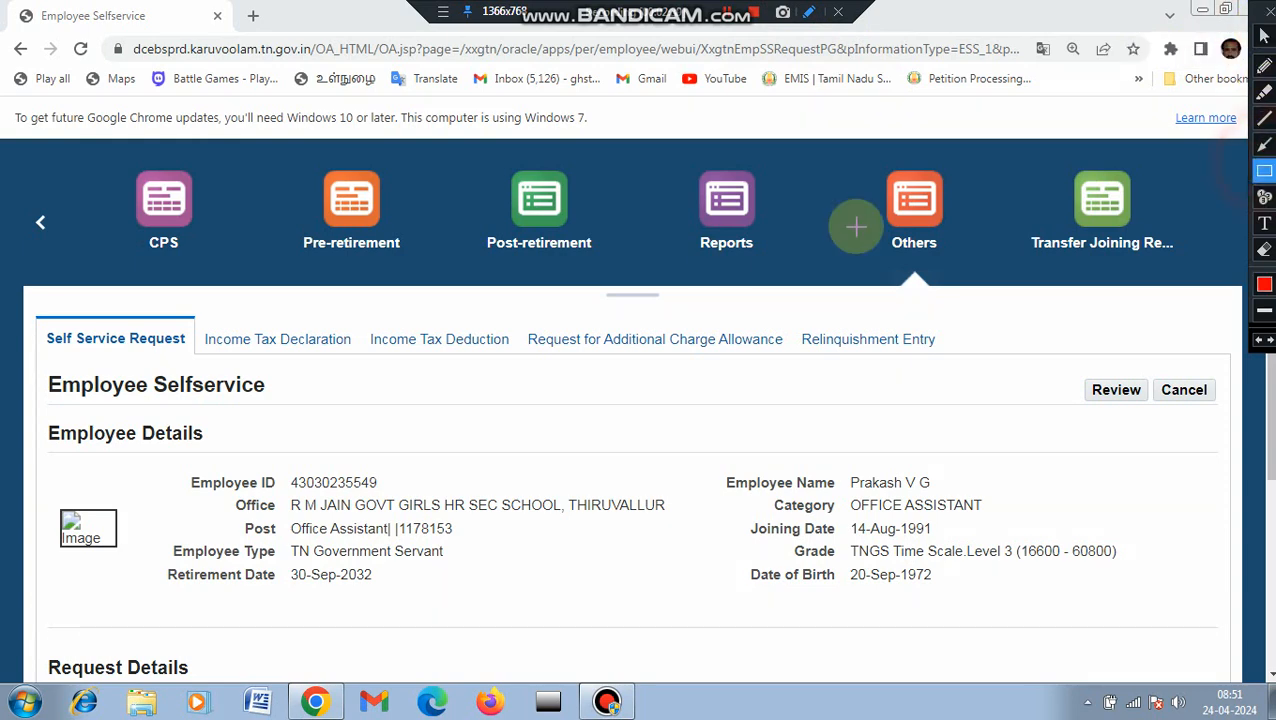
mouse_move(216, 305)
mouse_down()
mouse_move(411, 367)
mouse_move(367, 366)
mouse_up()
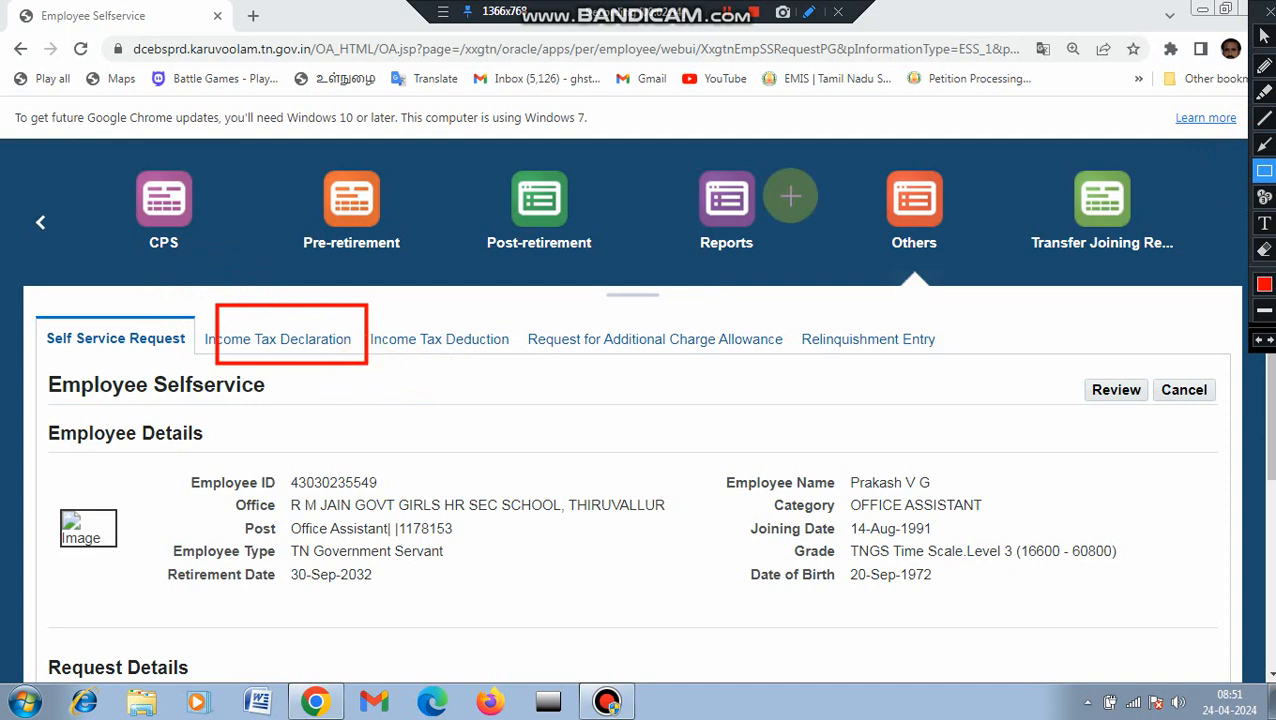
click(1268, 12)
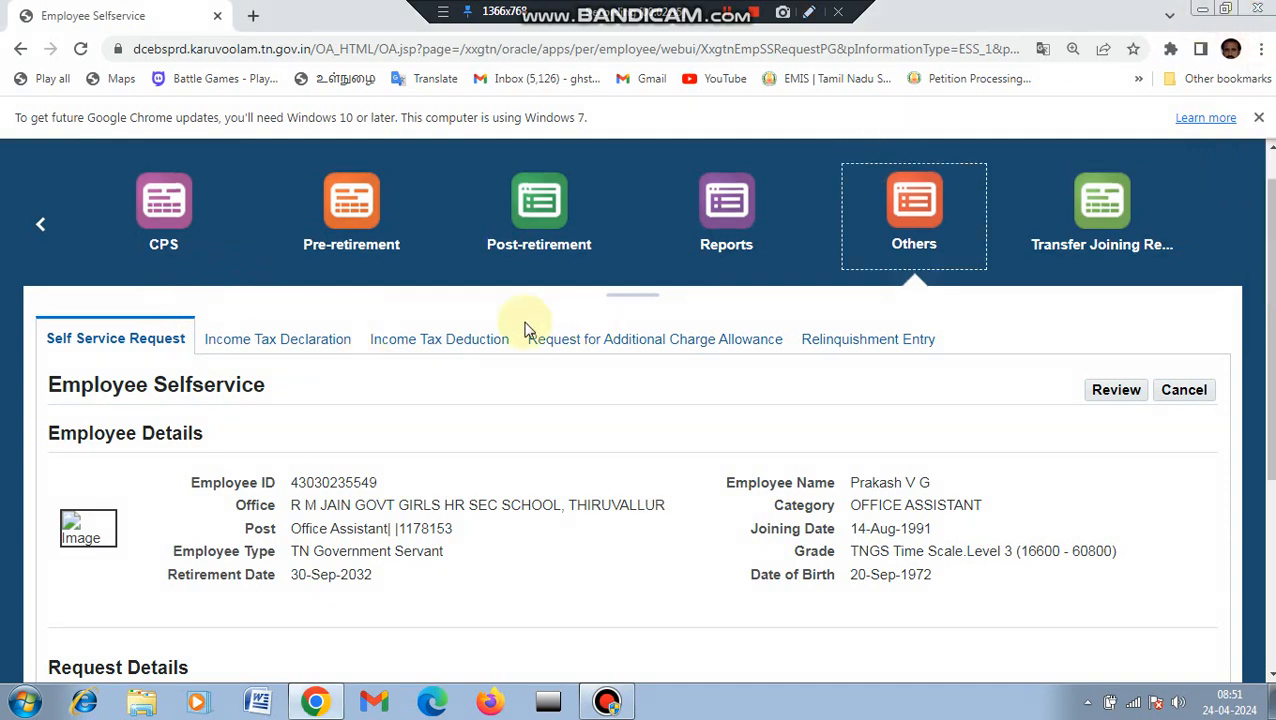
Open the House Rent Information task of the Income Tax Declaration
click(311, 354)
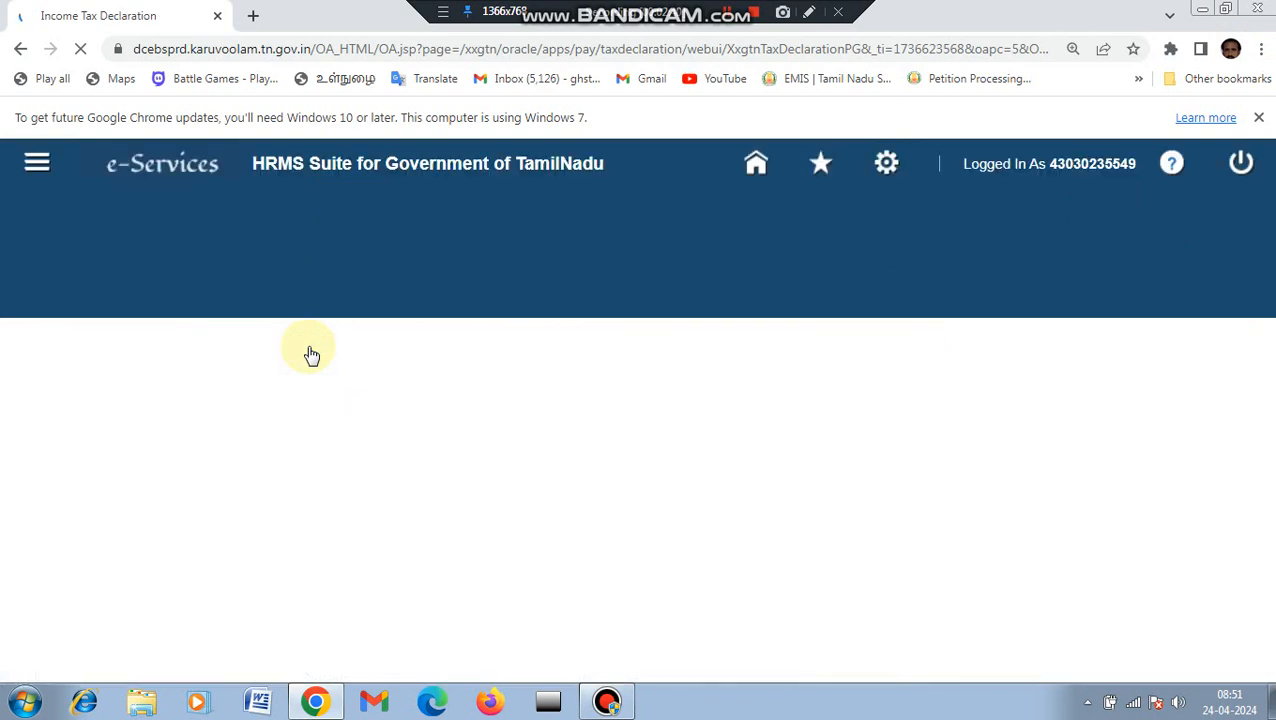
scroll(940, 396, down, 3)
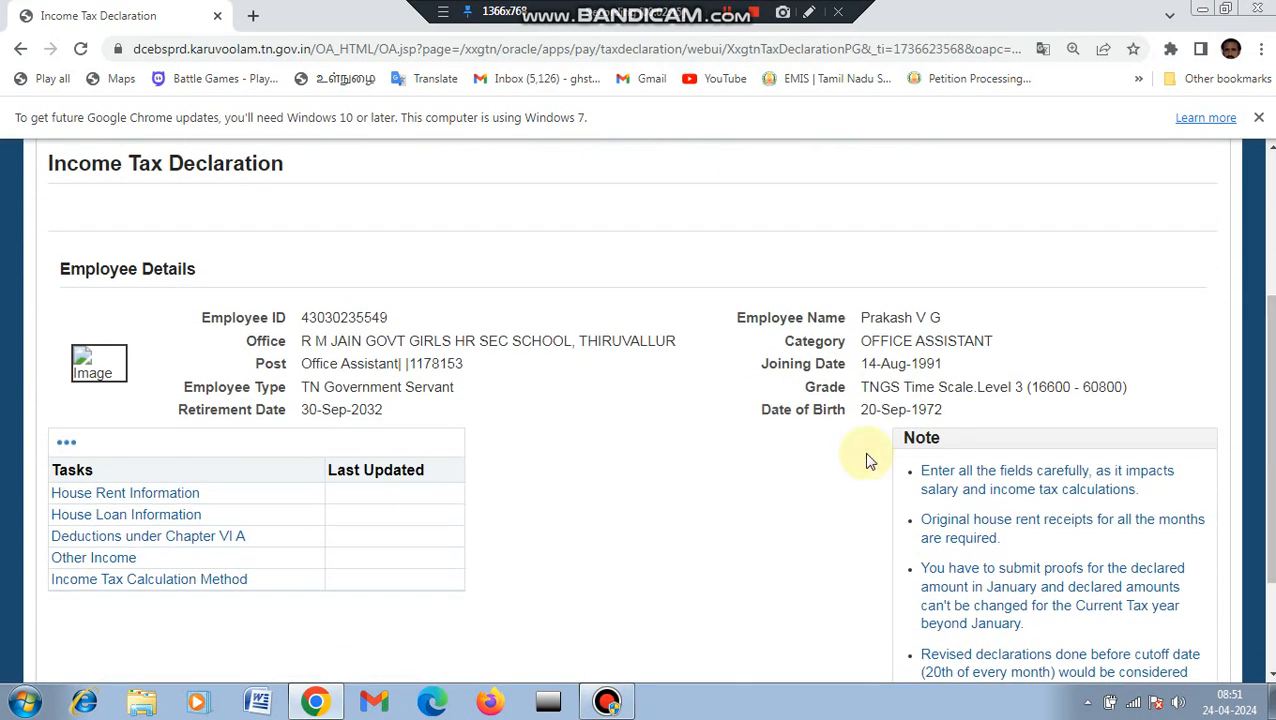
click(118, 497)
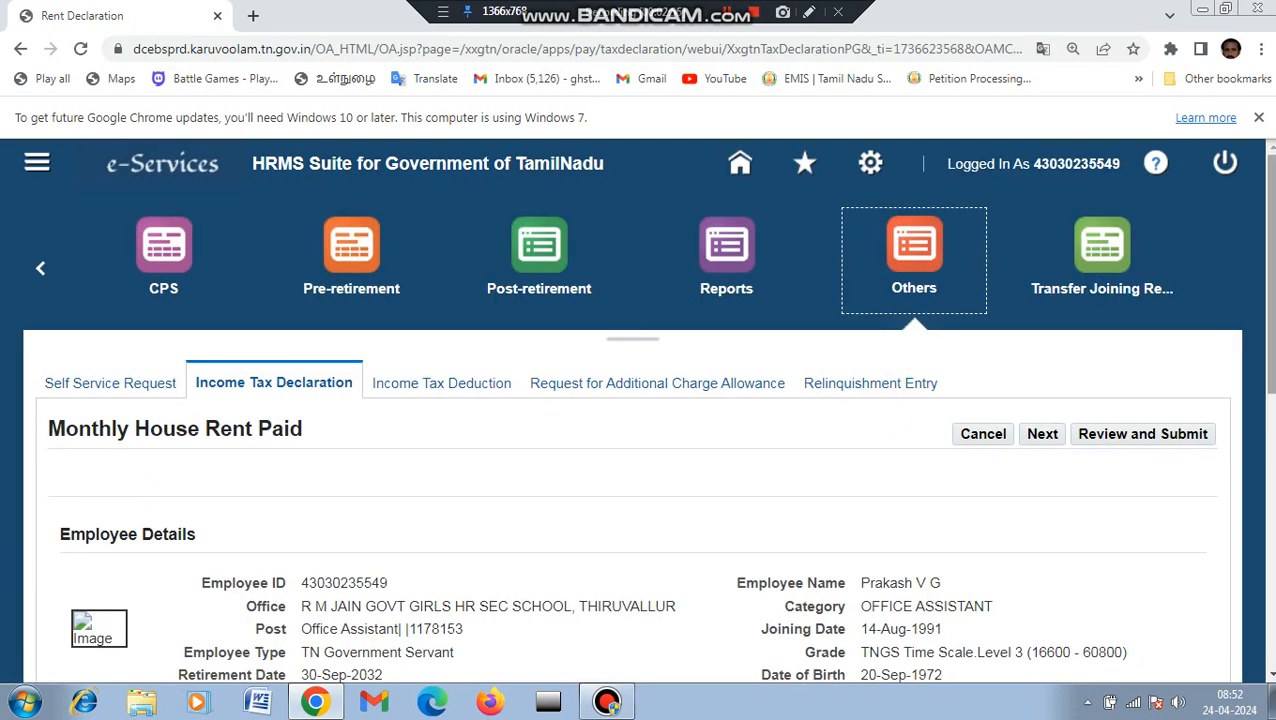
Declare a monthly house rent of 10000 for April through March and continue to House Loan Details
scroll(640, 410, down, 2)
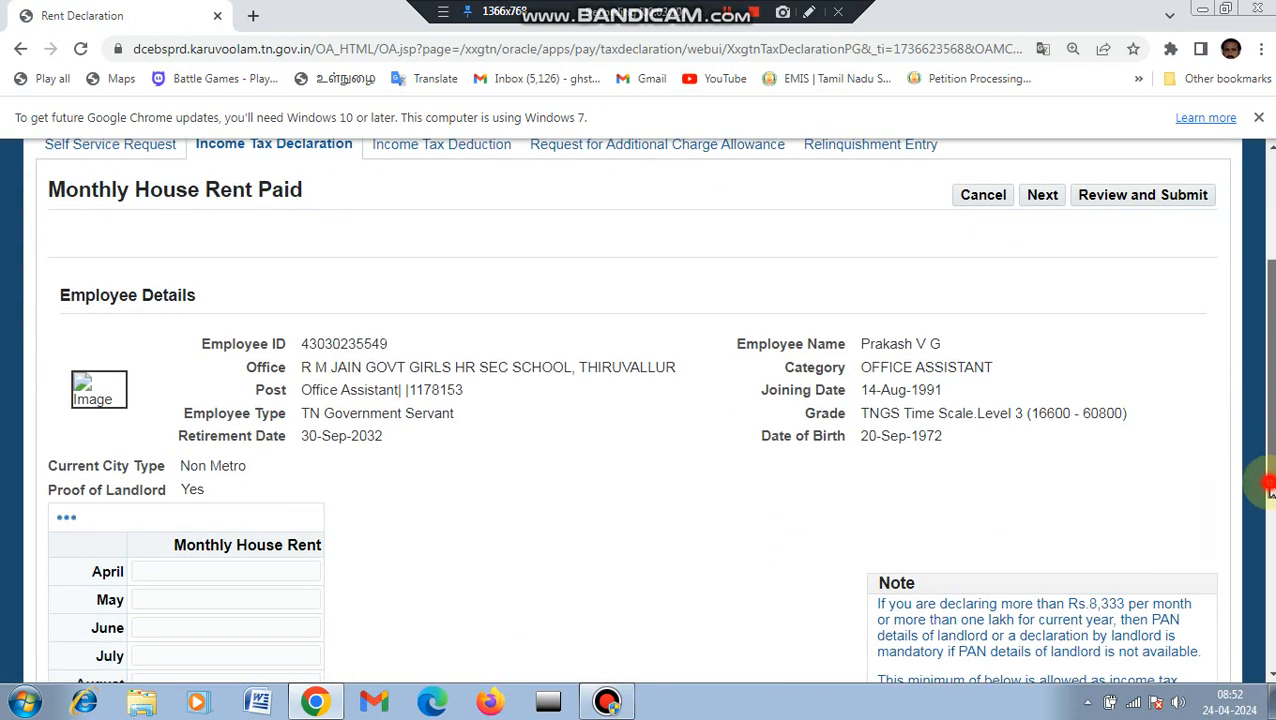
drag(1268, 487, 1268, 615)
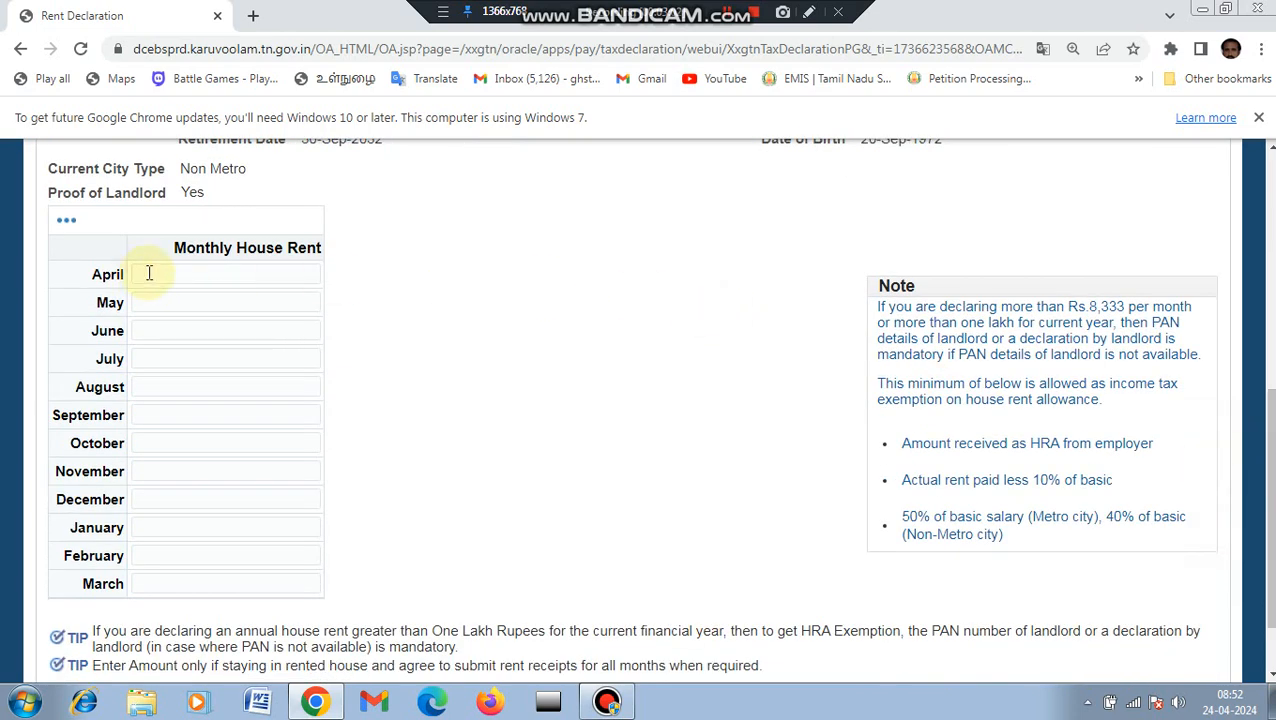
click(149, 273)
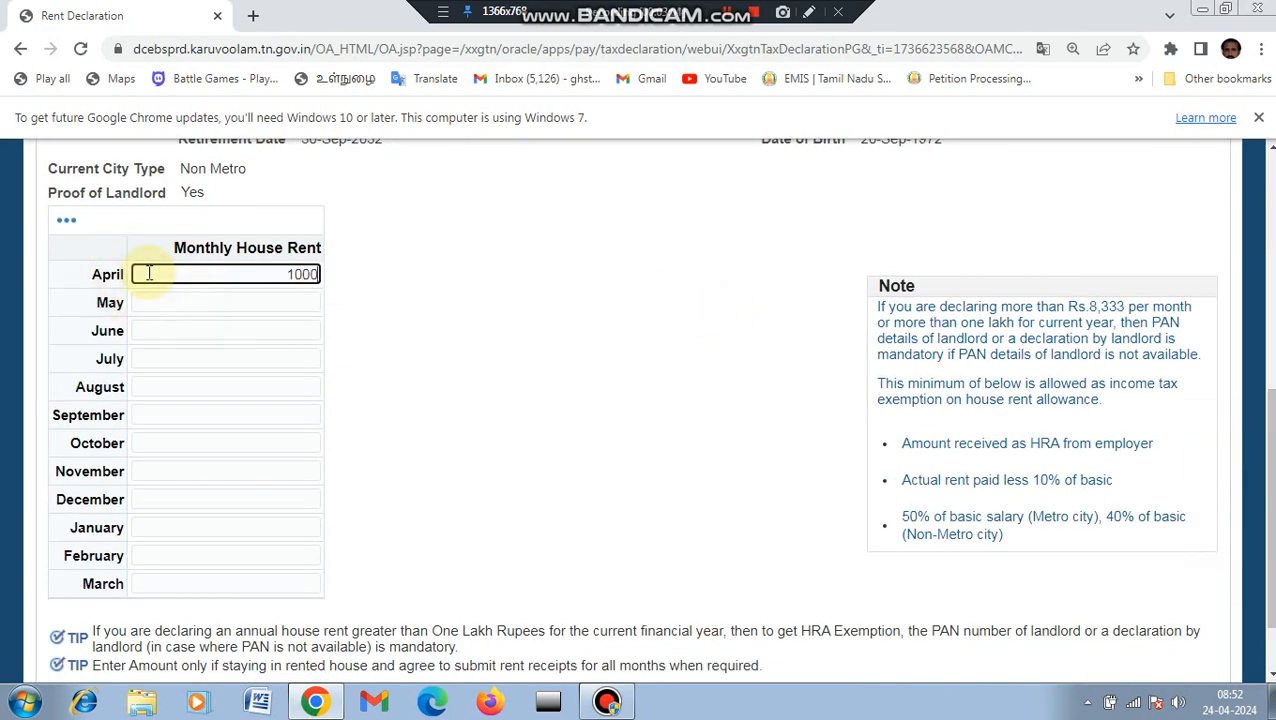
click(404, 283)
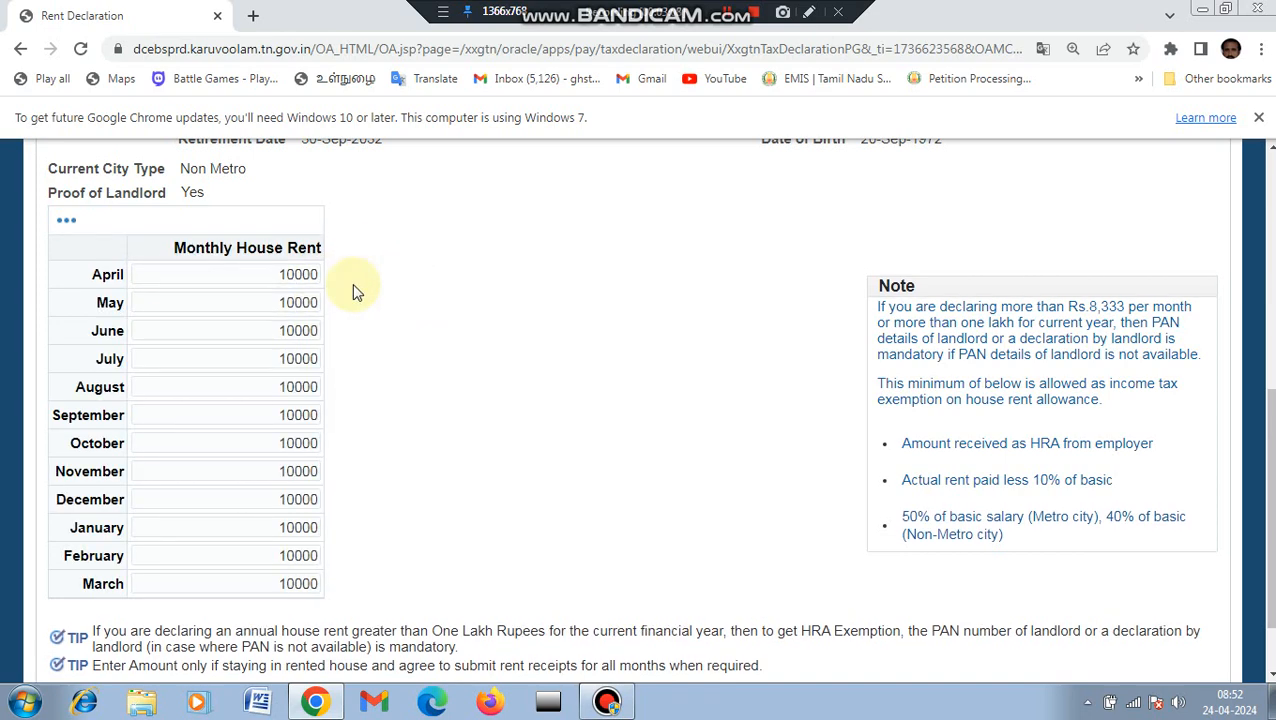
scroll(1268, 455, down, 2)
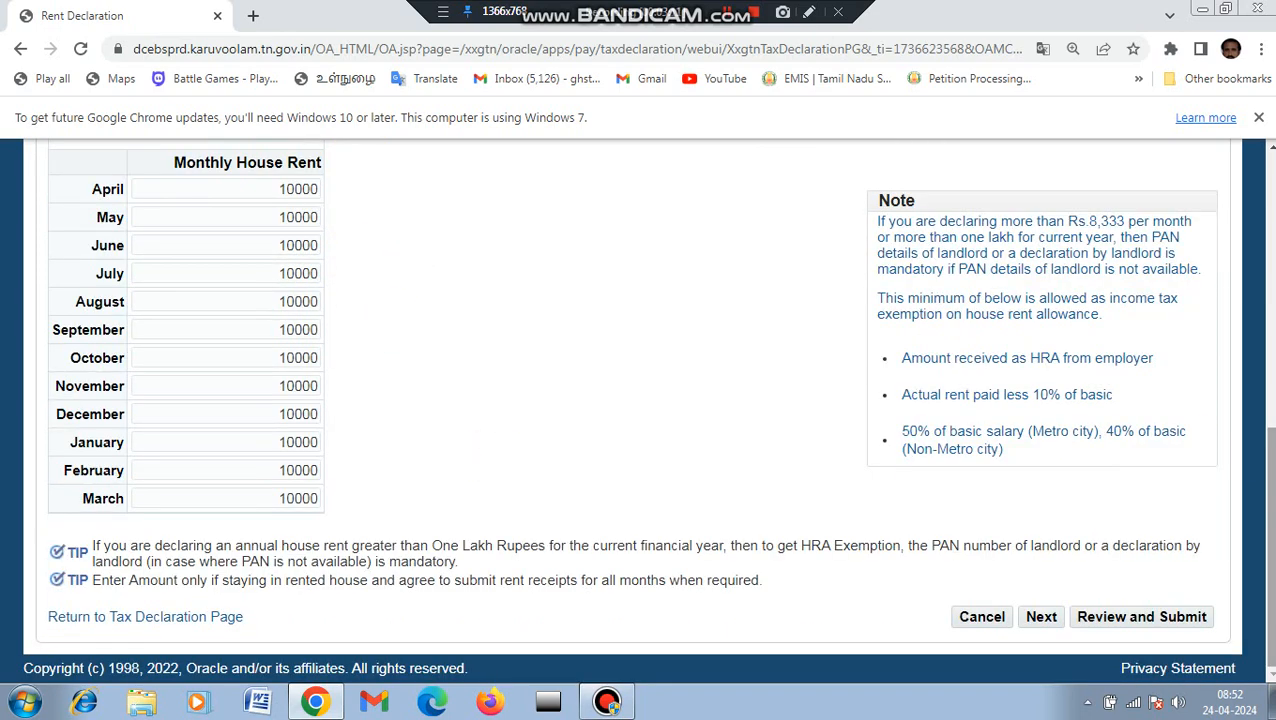
click(1043, 618)
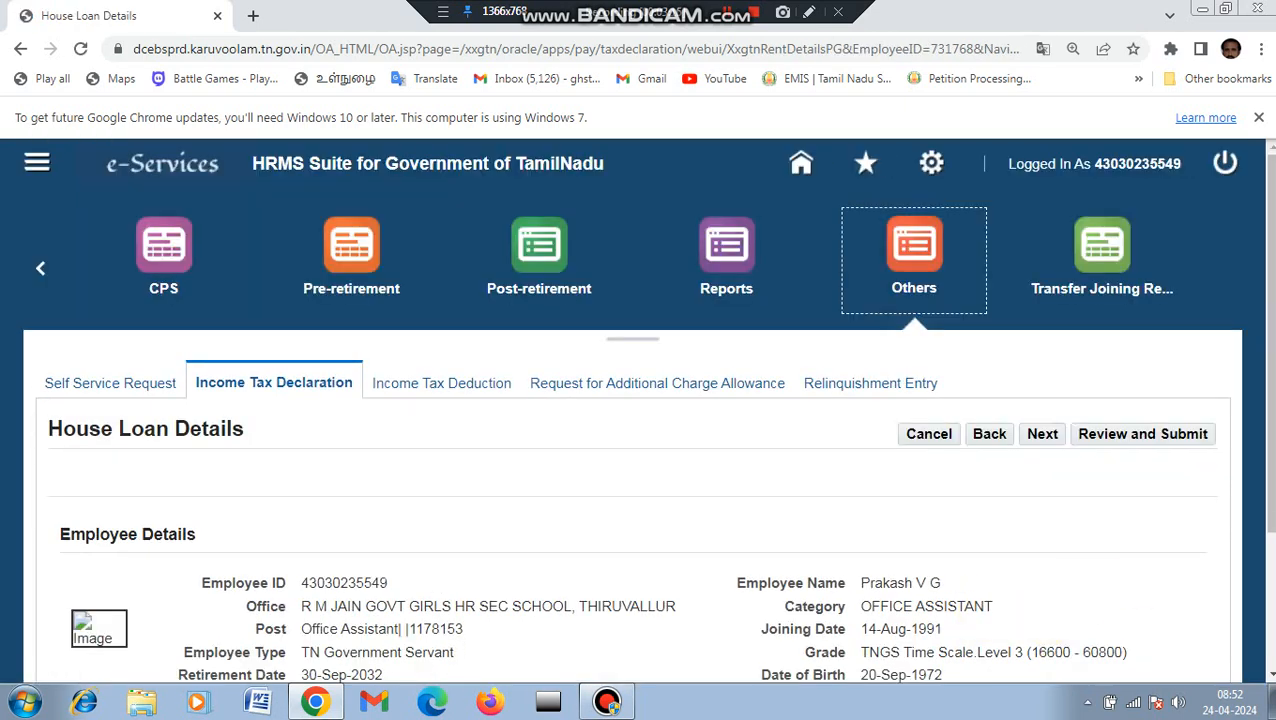
Open the form for adding a property to House Loan Details
scroll(632, 400, down, 2)
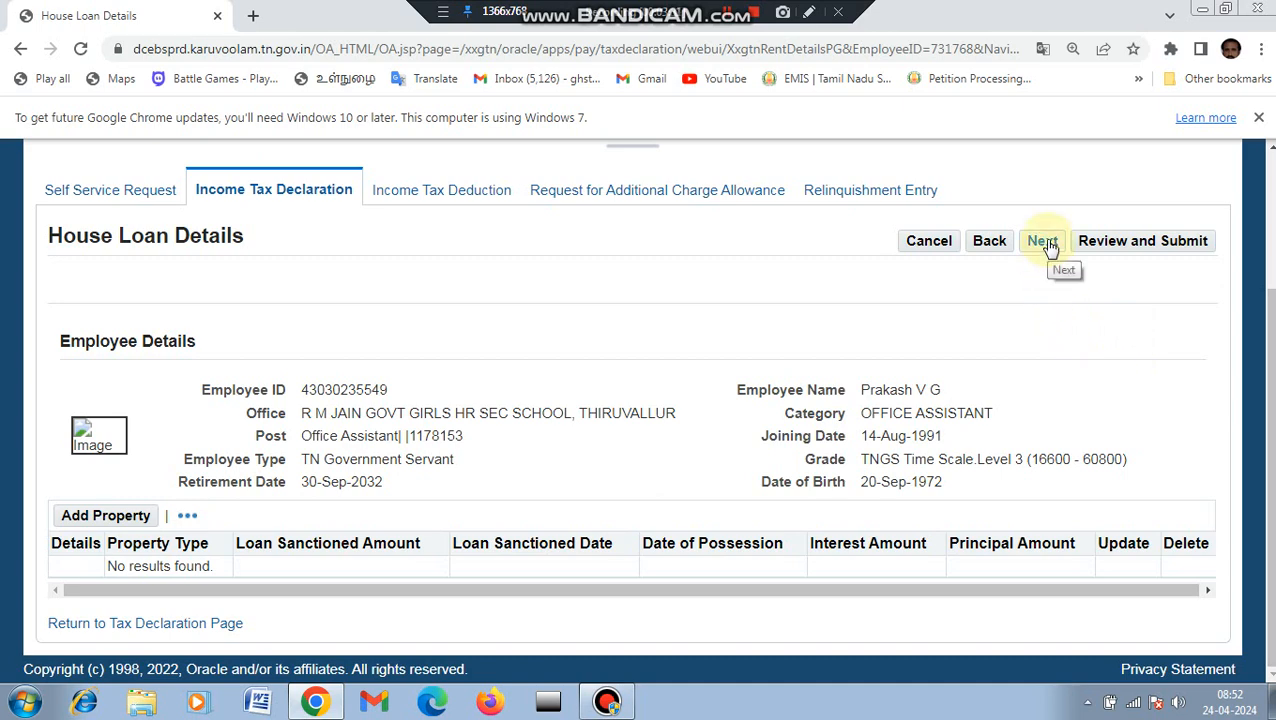
click(118, 524)
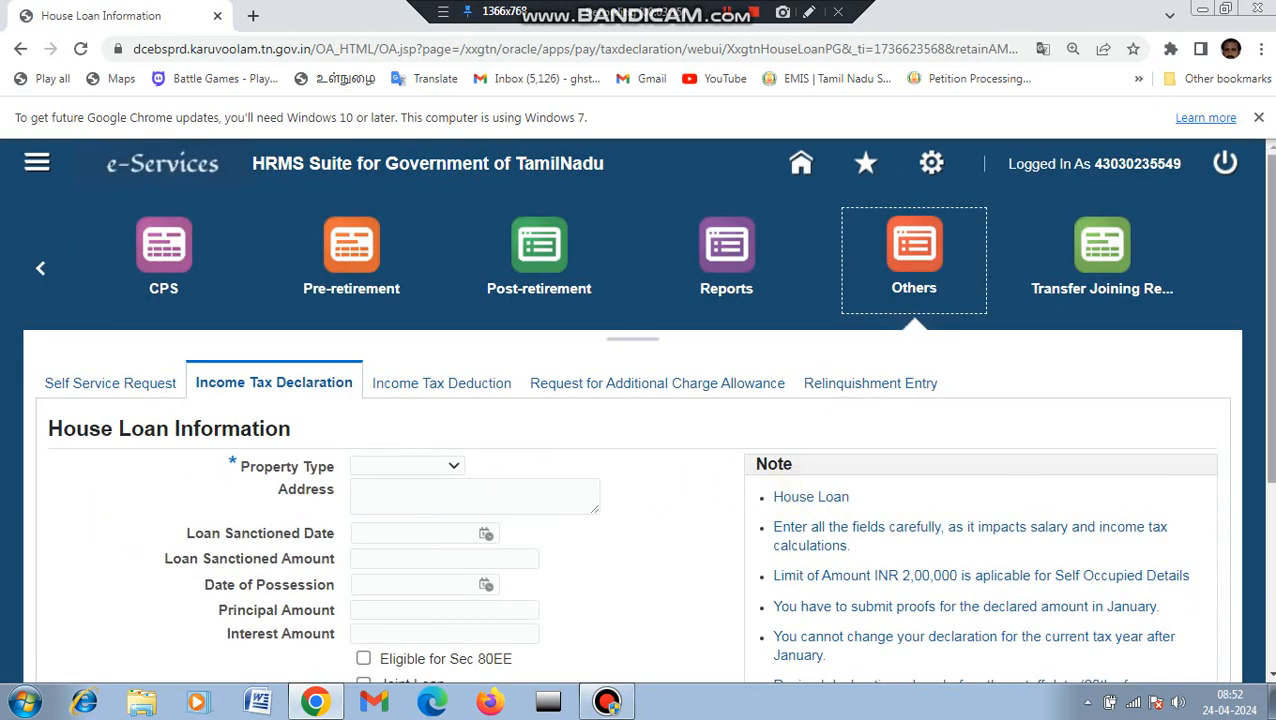
scroll(640, 410, down, 2)
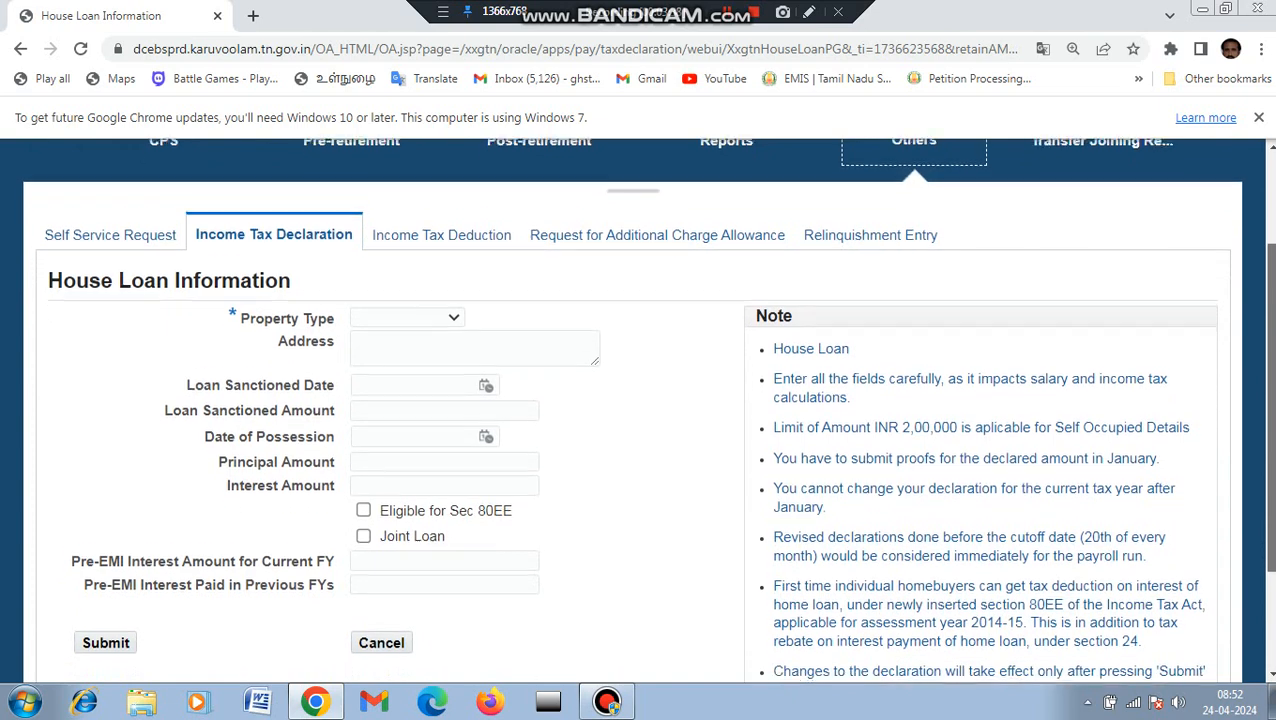
Set the property type to Self Occupied and enter the property's address
drag(1271, 400, 1271, 410)
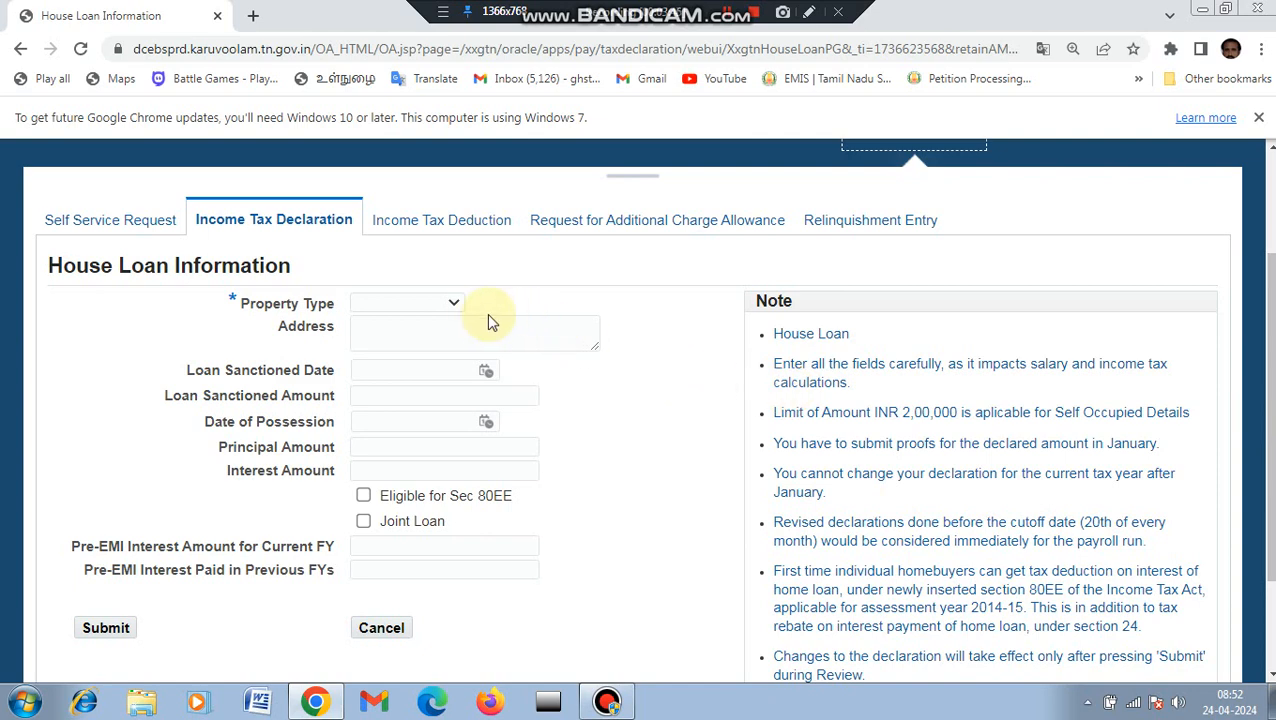
click(454, 303)
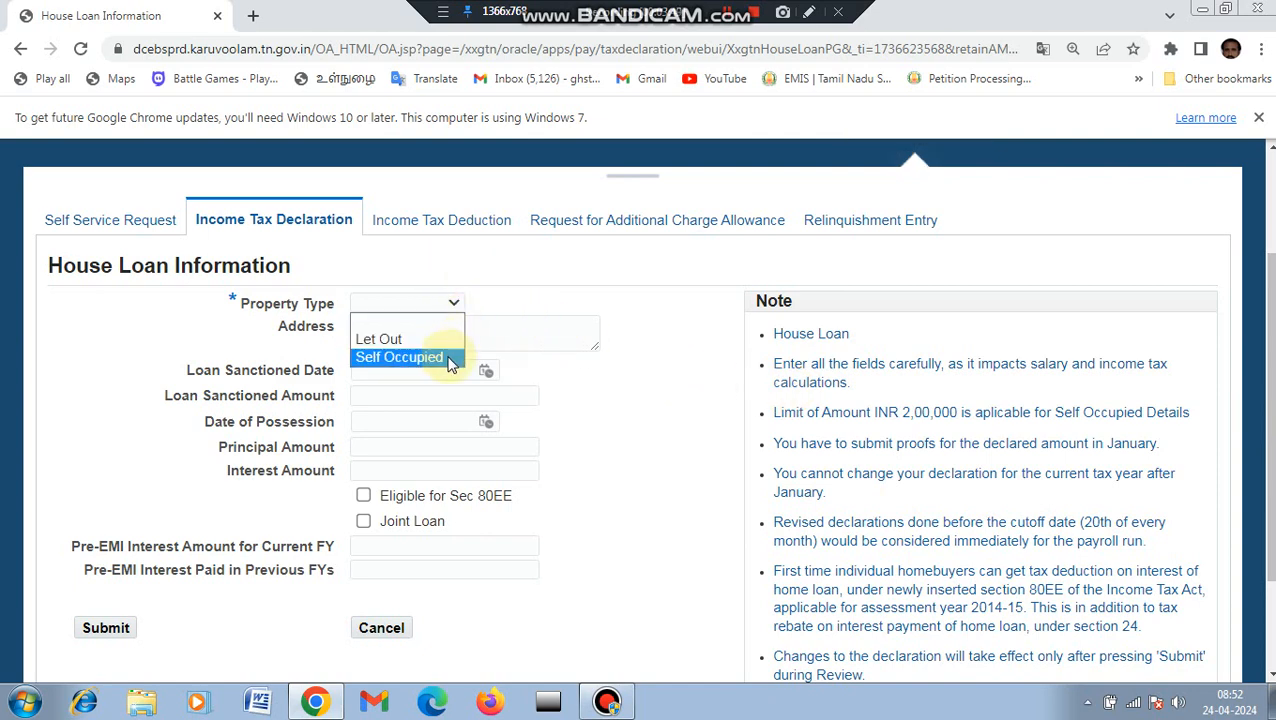
click(400, 357)
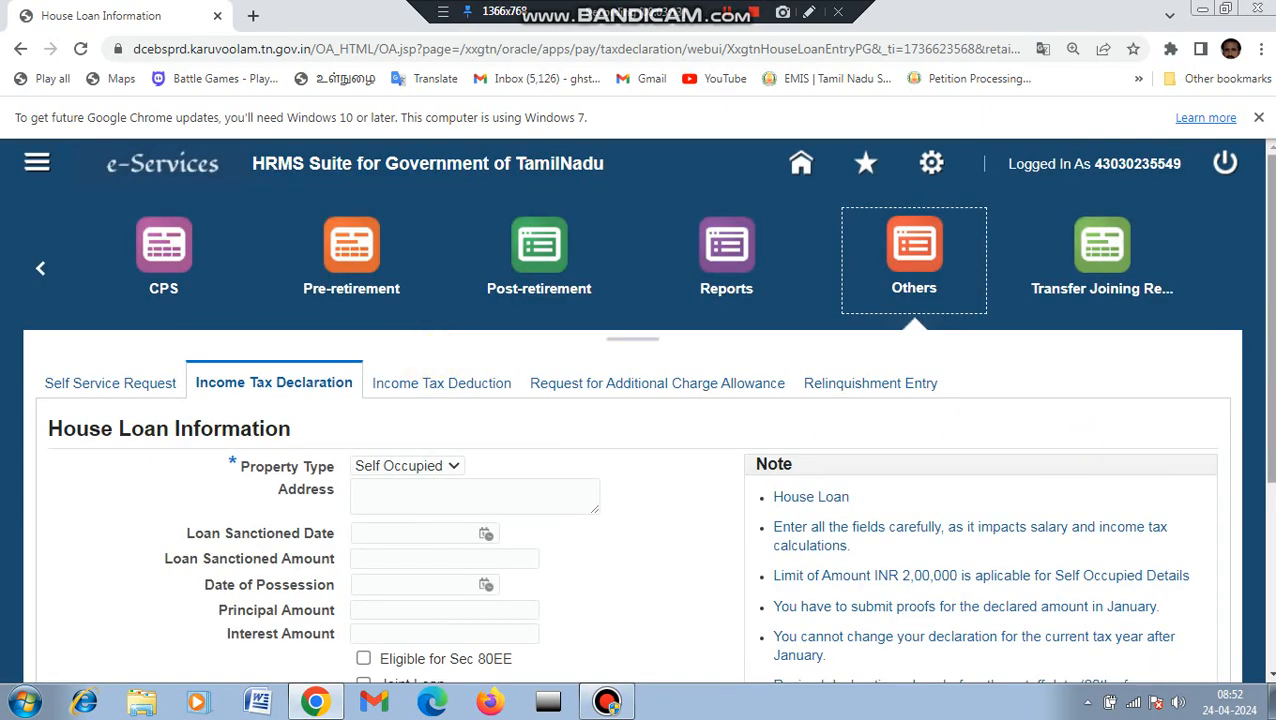
scroll(676, 470, down, 3)
scroll(676, 470, up, 1)
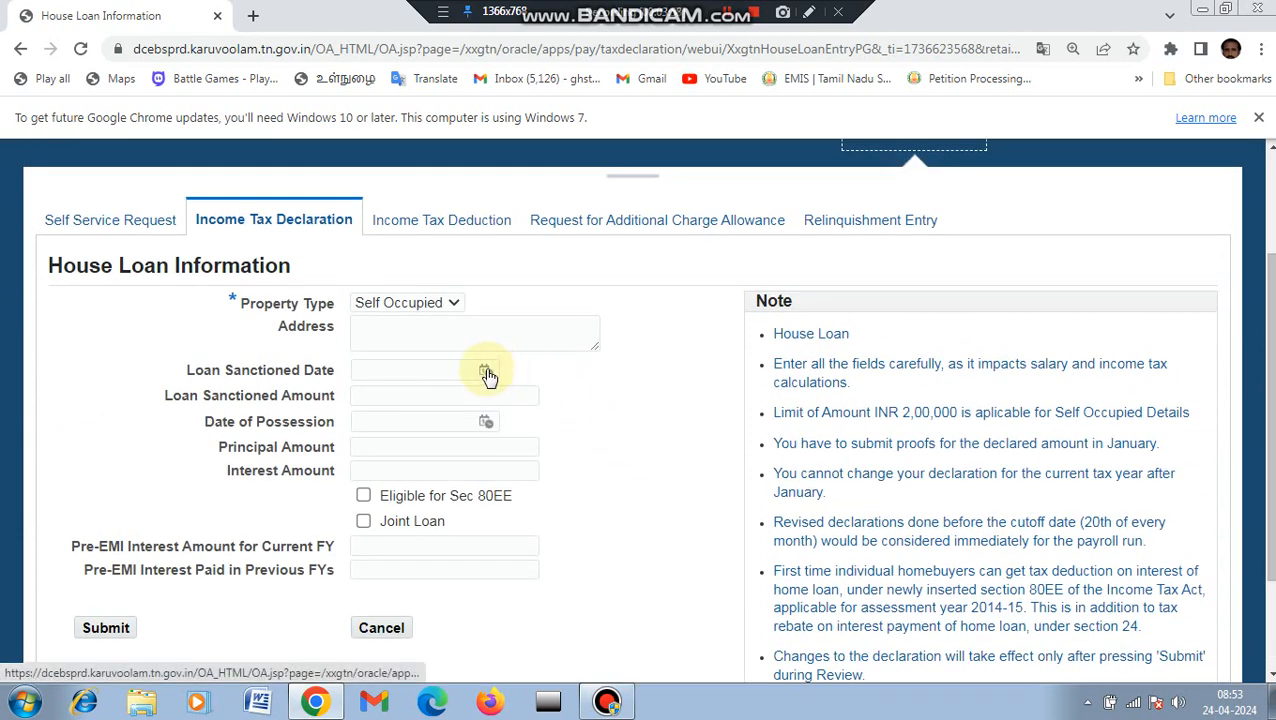
click(459, 332)
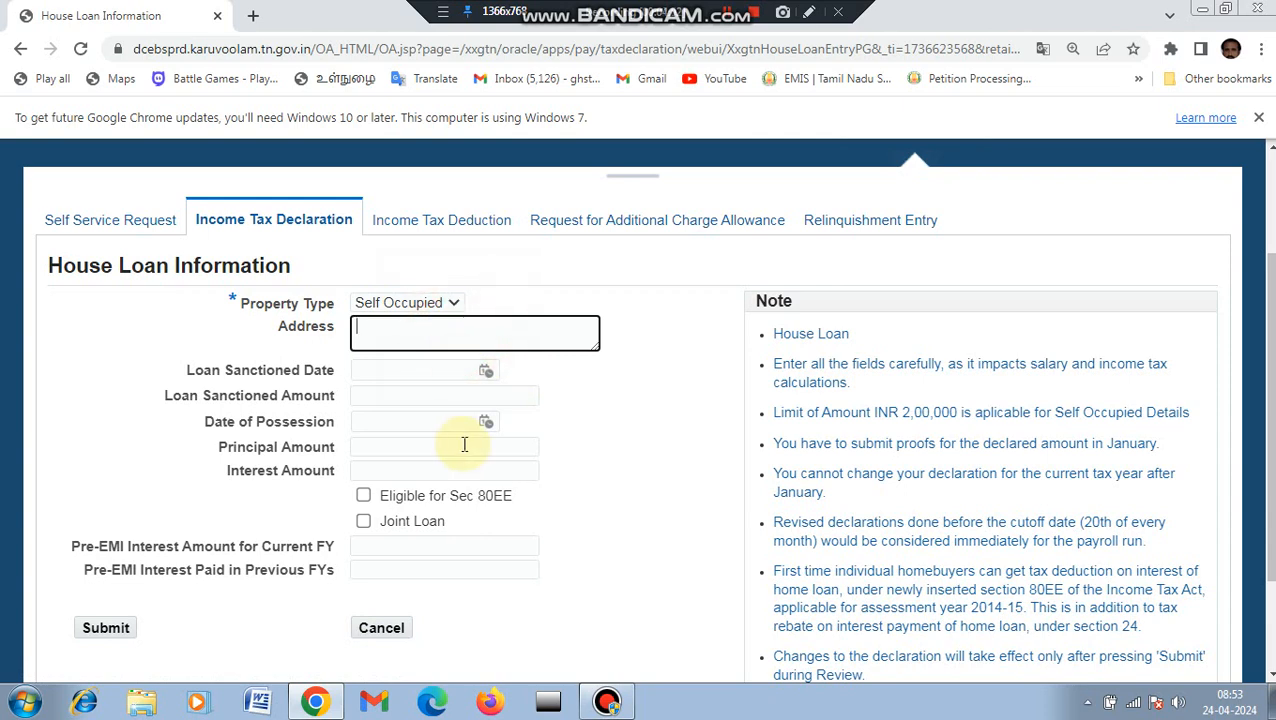
text(tirivallr)
Set the loan sanctioned date to 01-Apr-2023 and the loan sanctioned amount to 400000
click(488, 373)
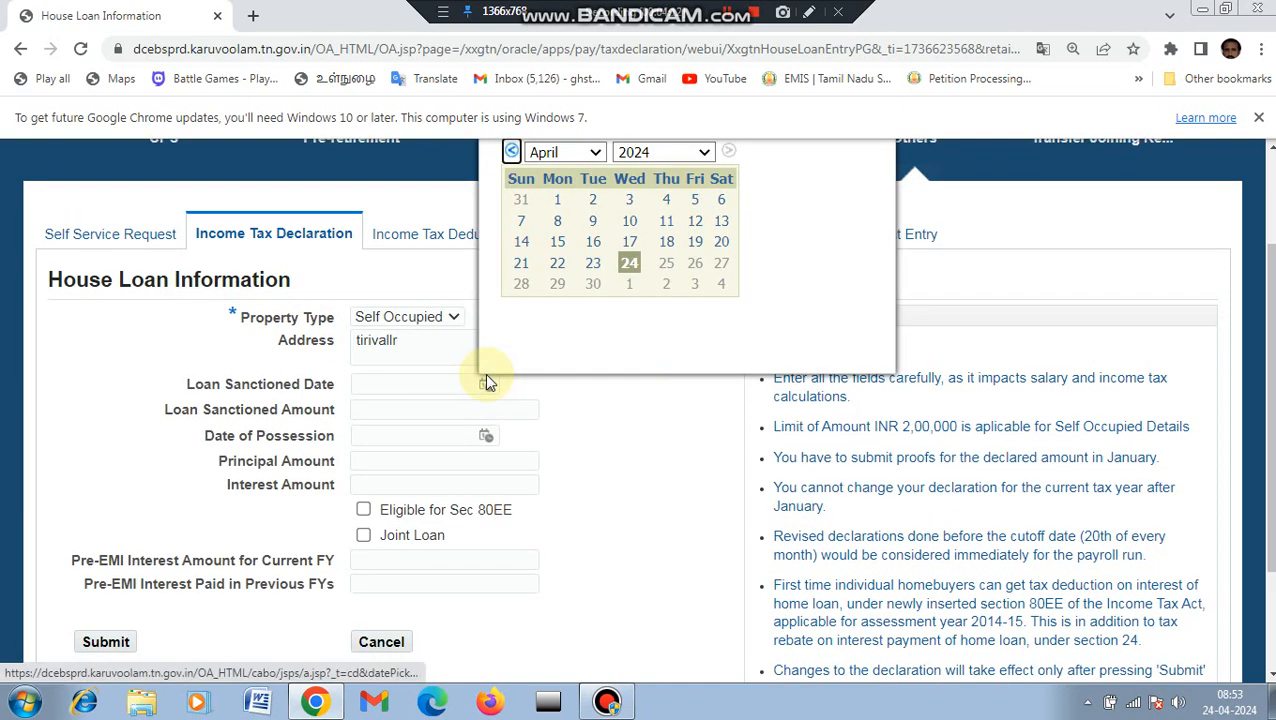
click(704, 153)
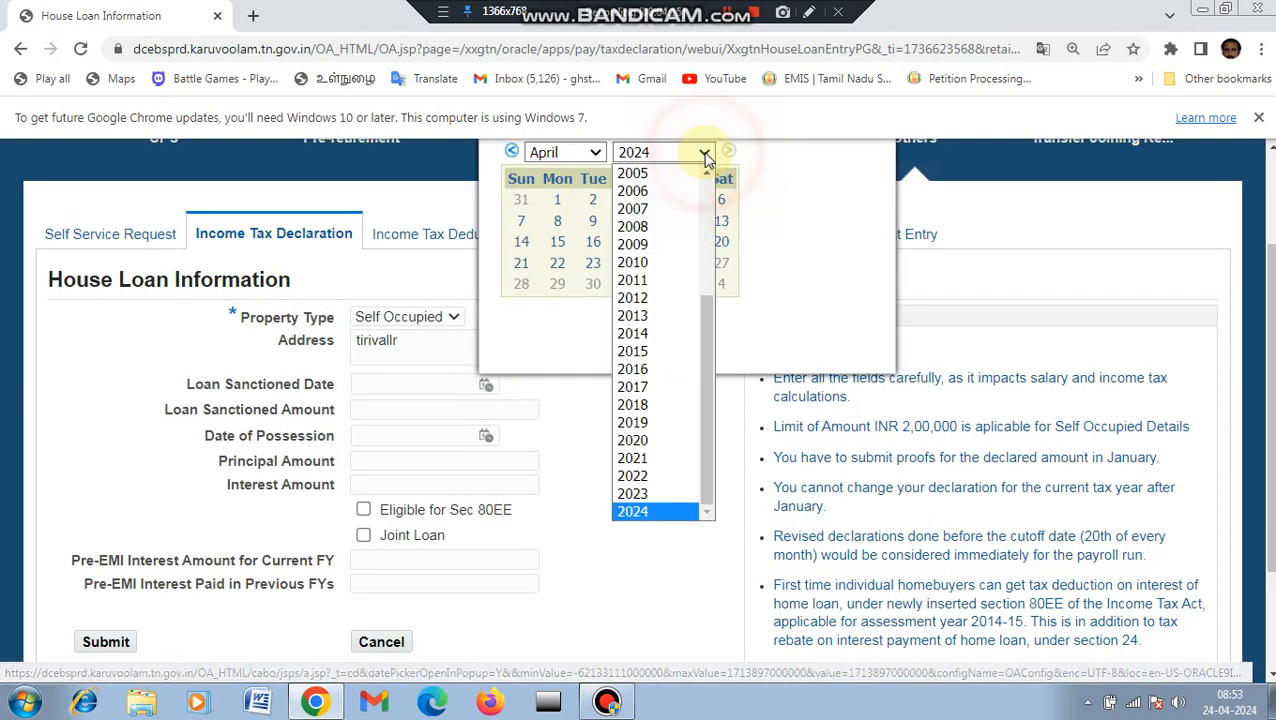
click(655, 494)
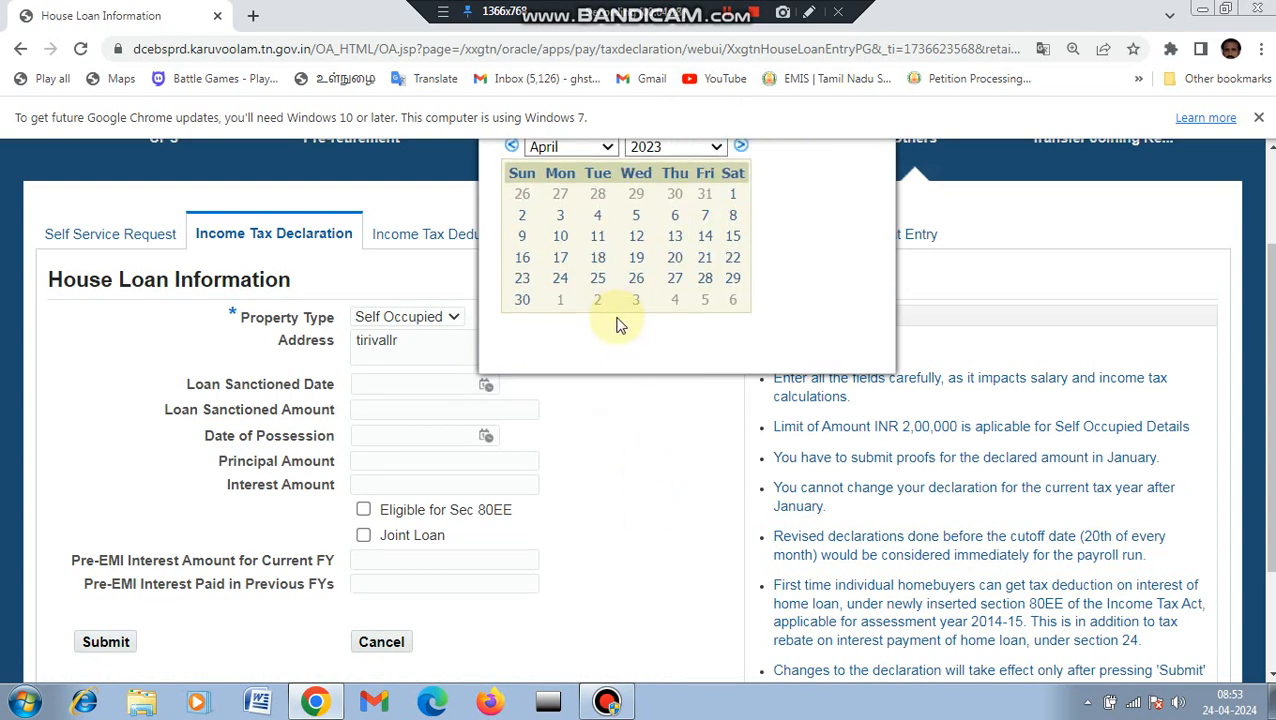
click(730, 195)
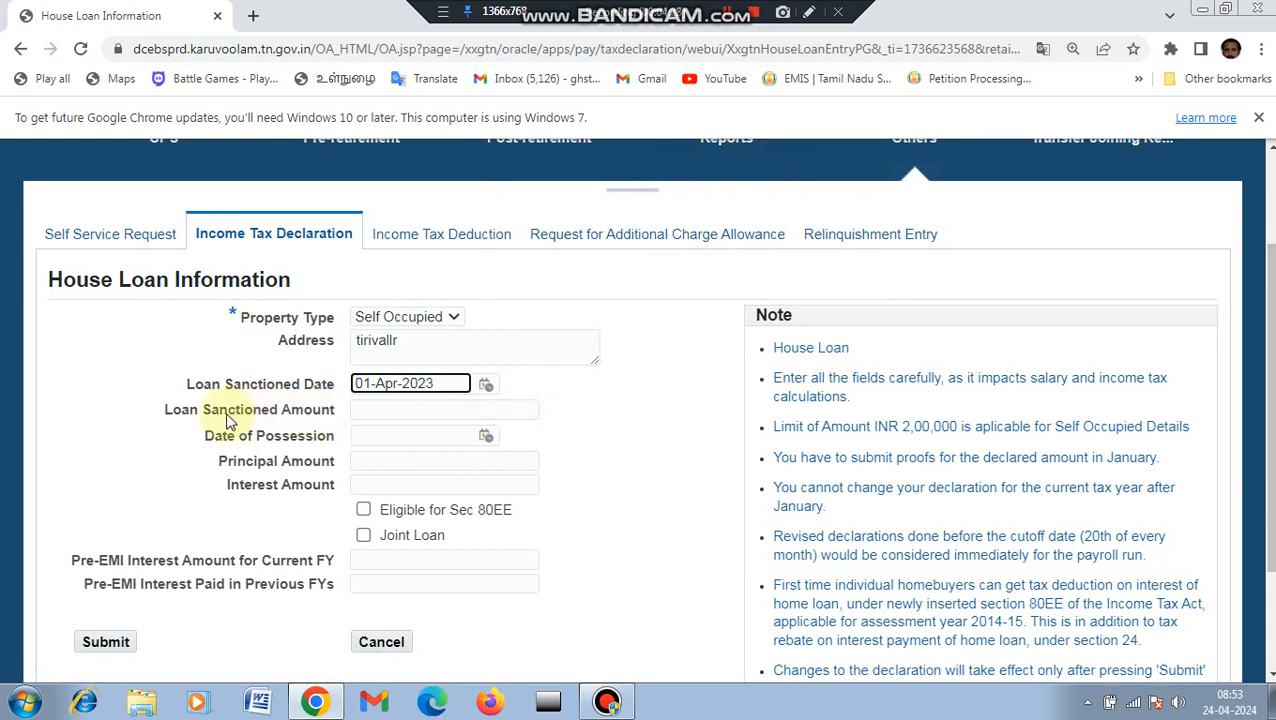
click(396, 406)
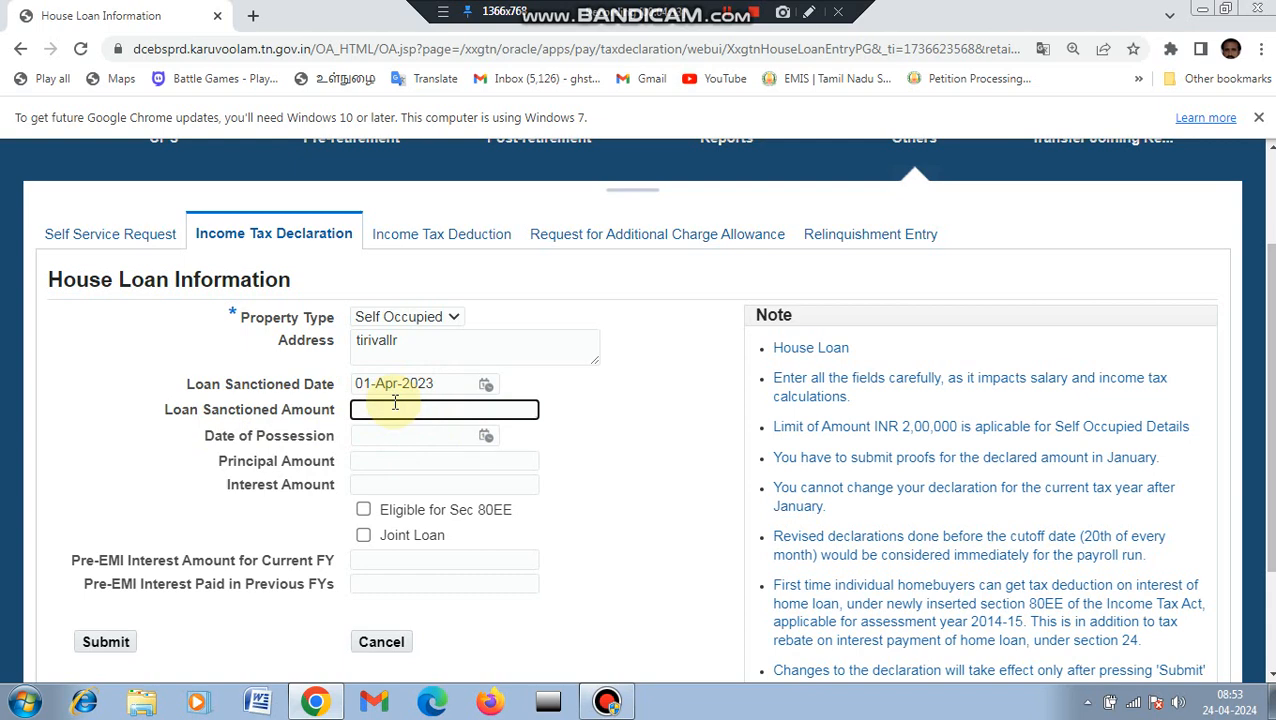
text(400000)
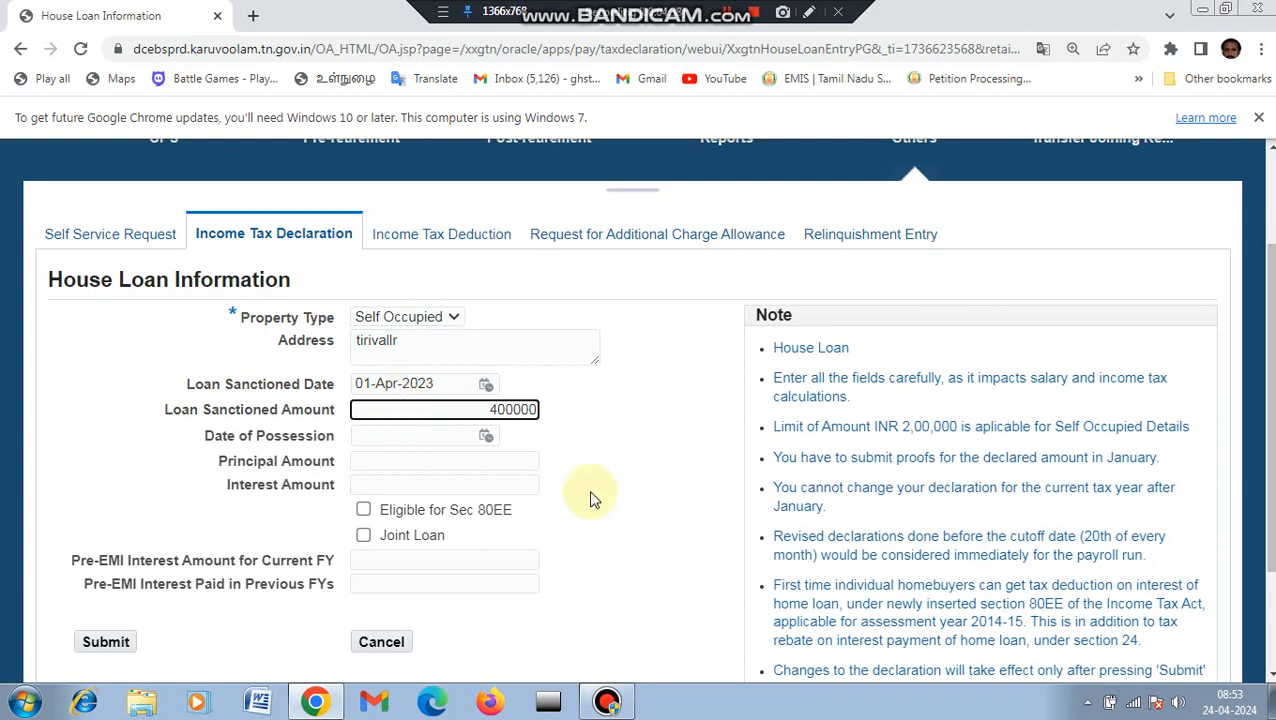
Set the property's date of possession to 01-Apr-2023
click(487, 440)
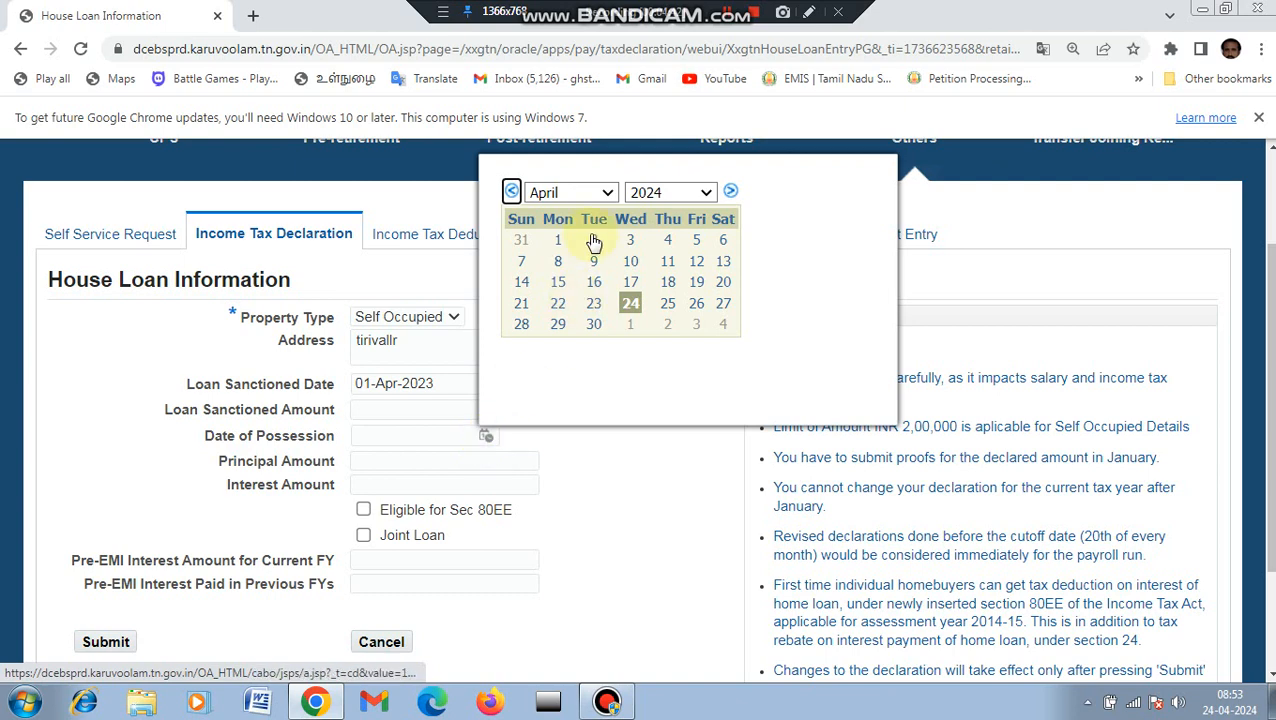
click(648, 195)
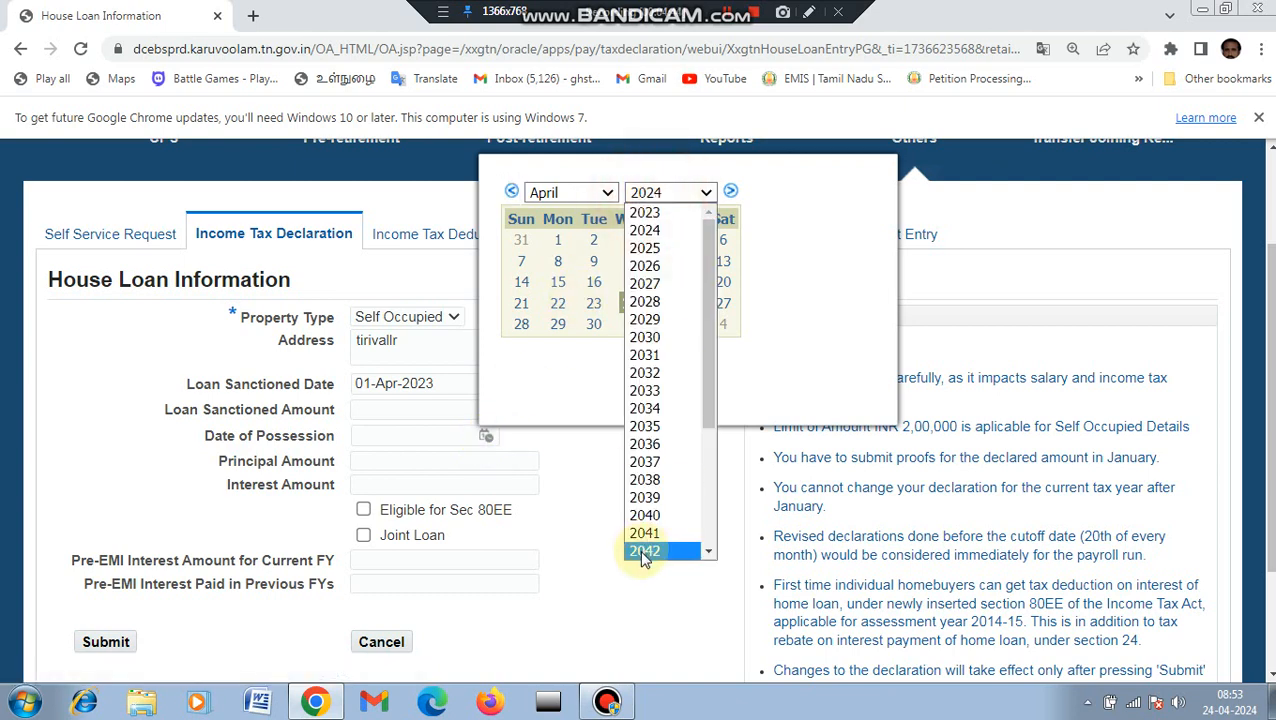
click(660, 213)
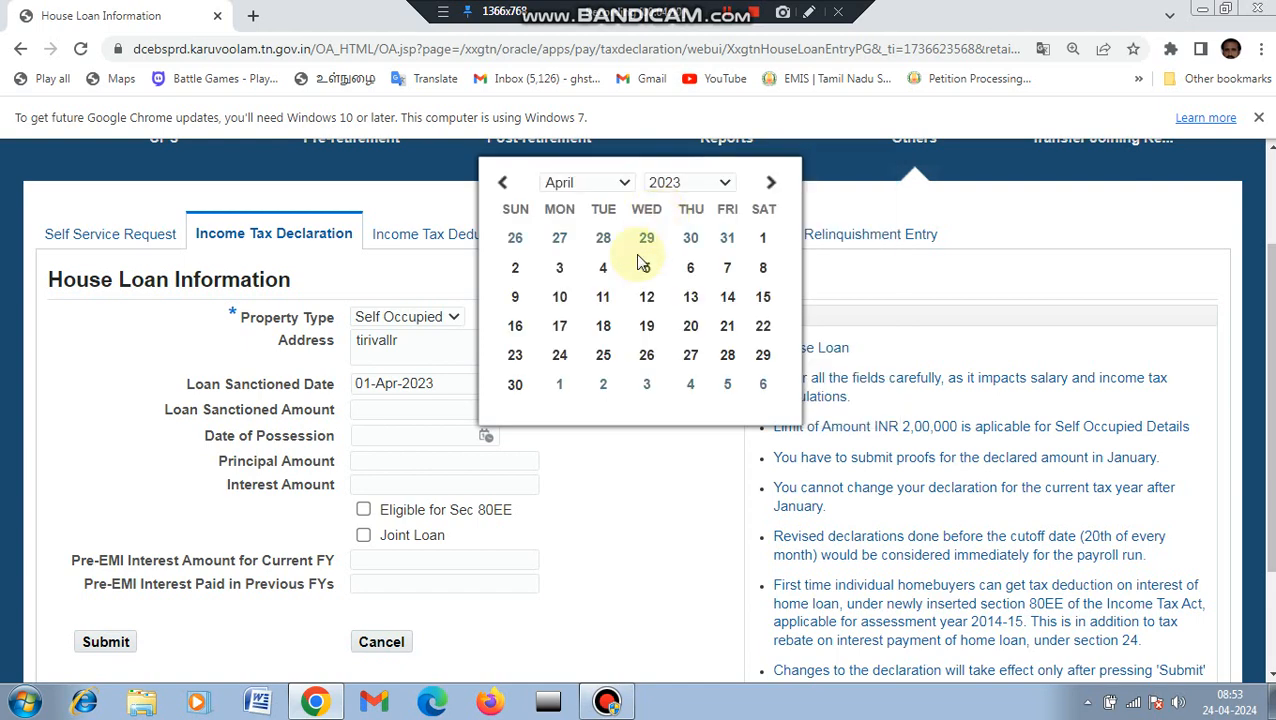
click(763, 238)
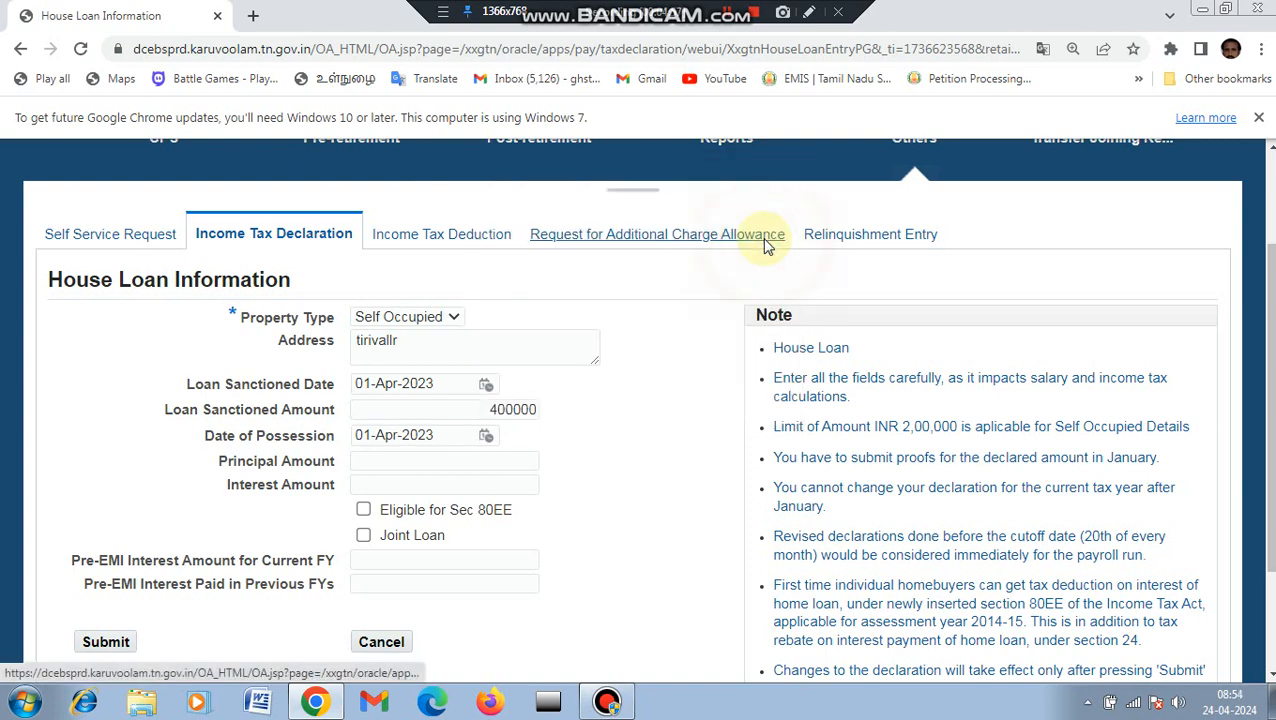
Enter a principal amount of 400000 and an interest amount of 300000 for the house loan
click(371, 462)
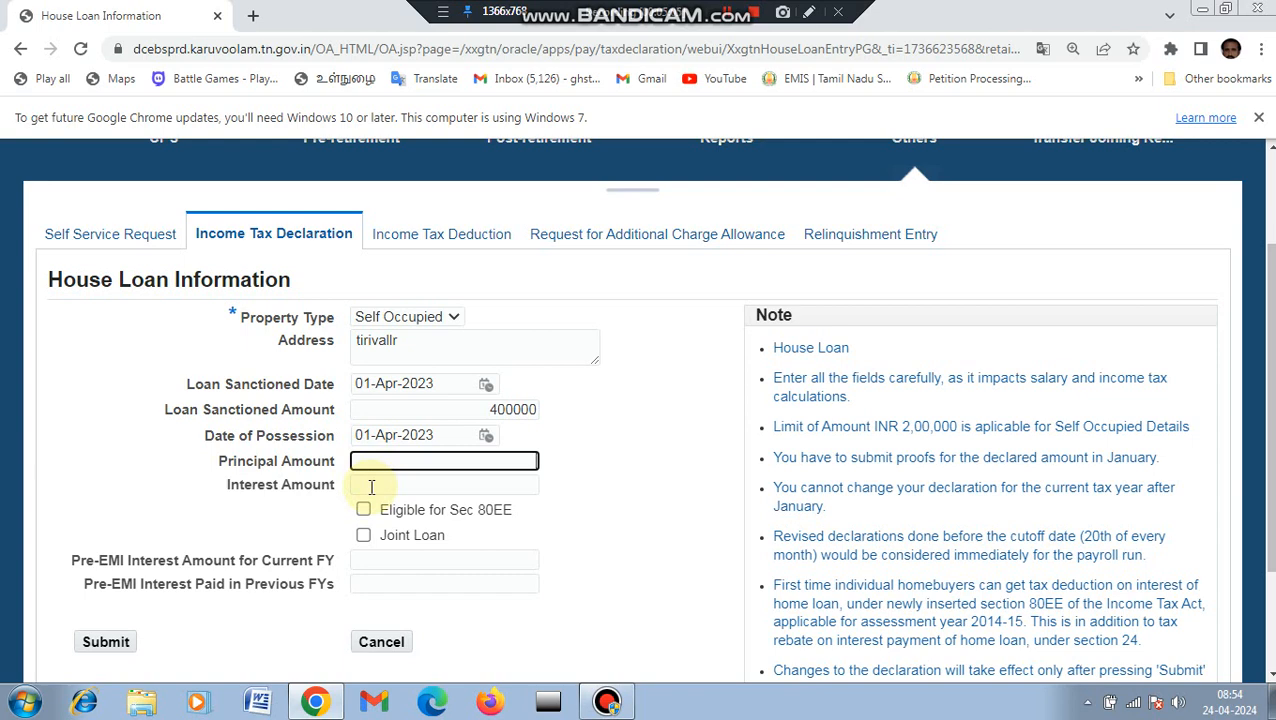
click(371, 485)
click(369, 461)
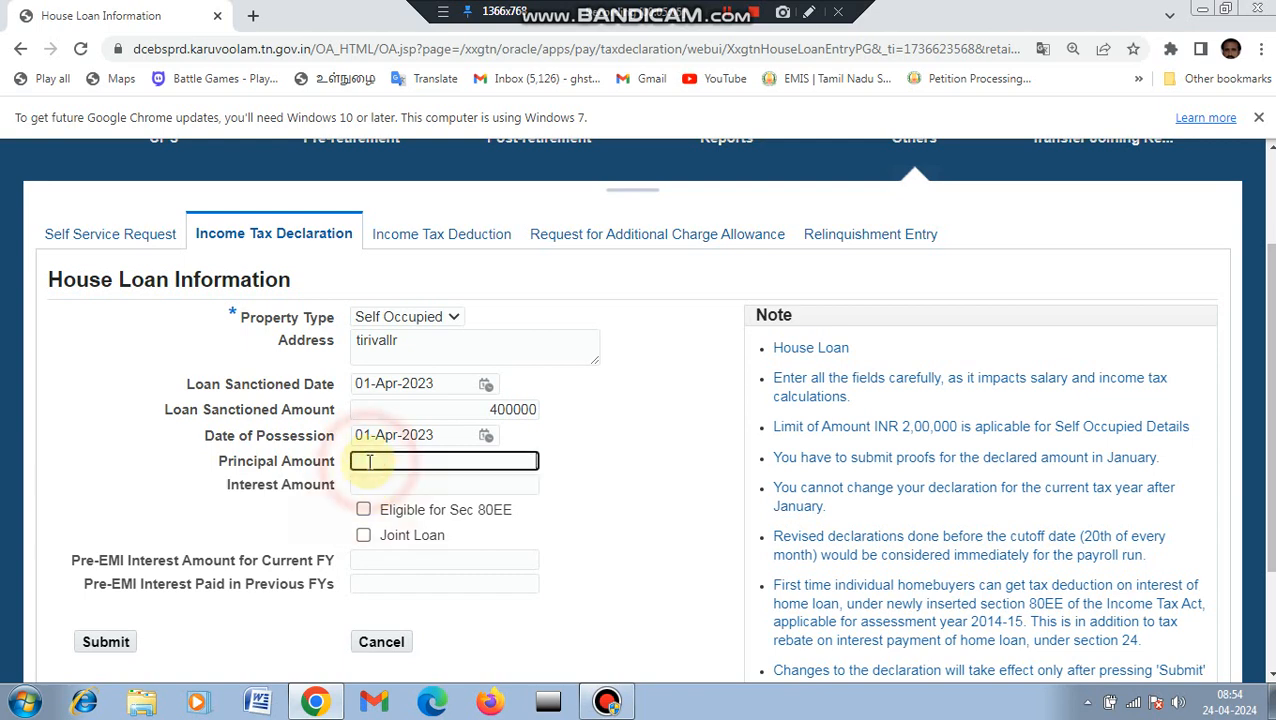
text(2)
key(BackSpace)
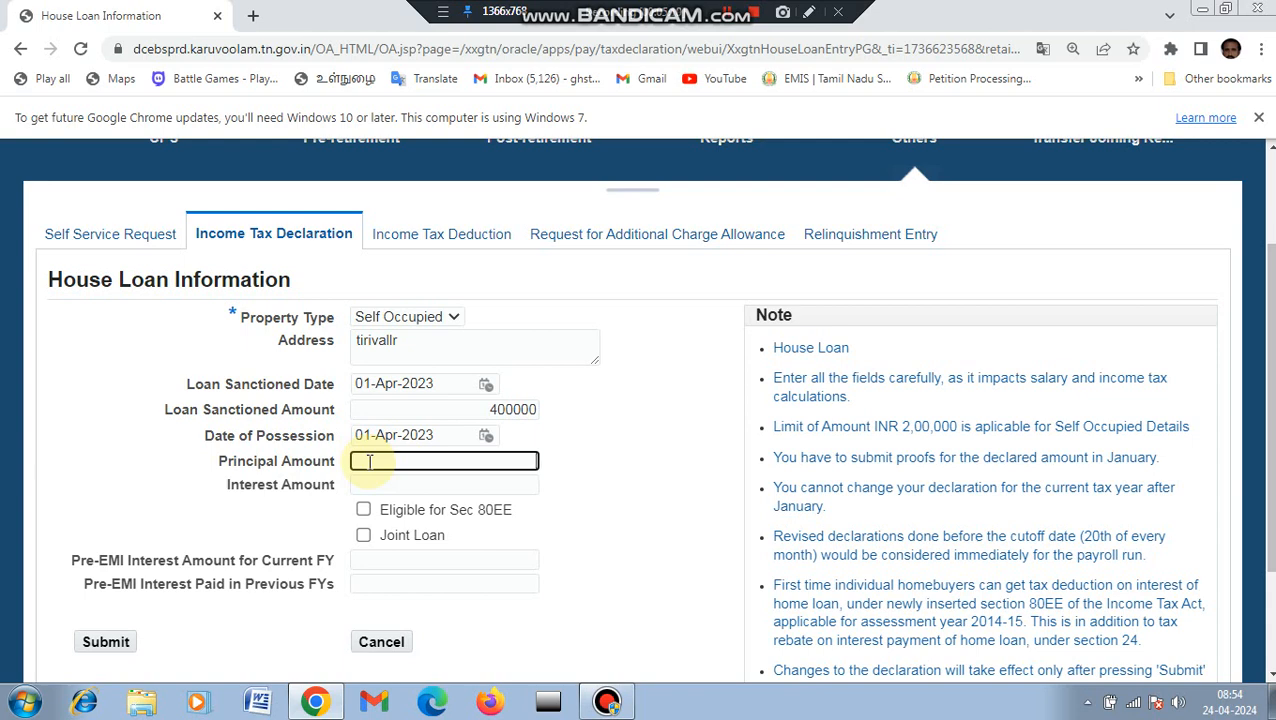
text(400000)
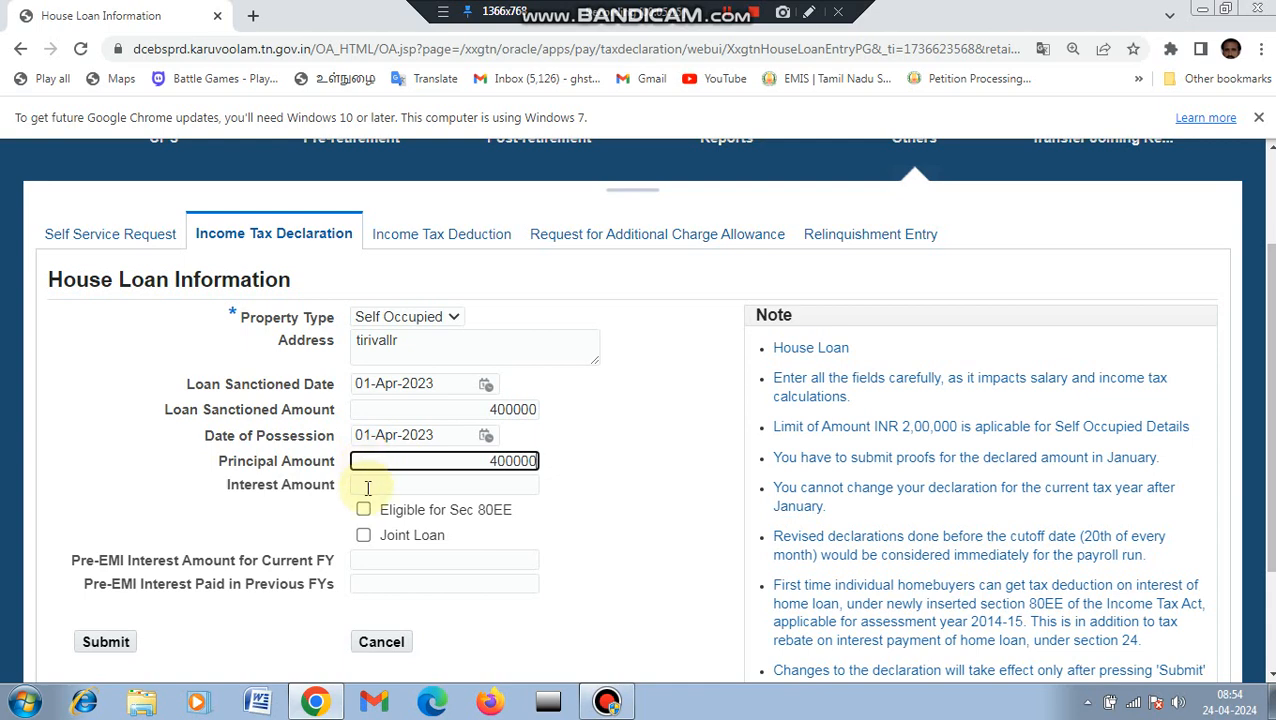
click(366, 487)
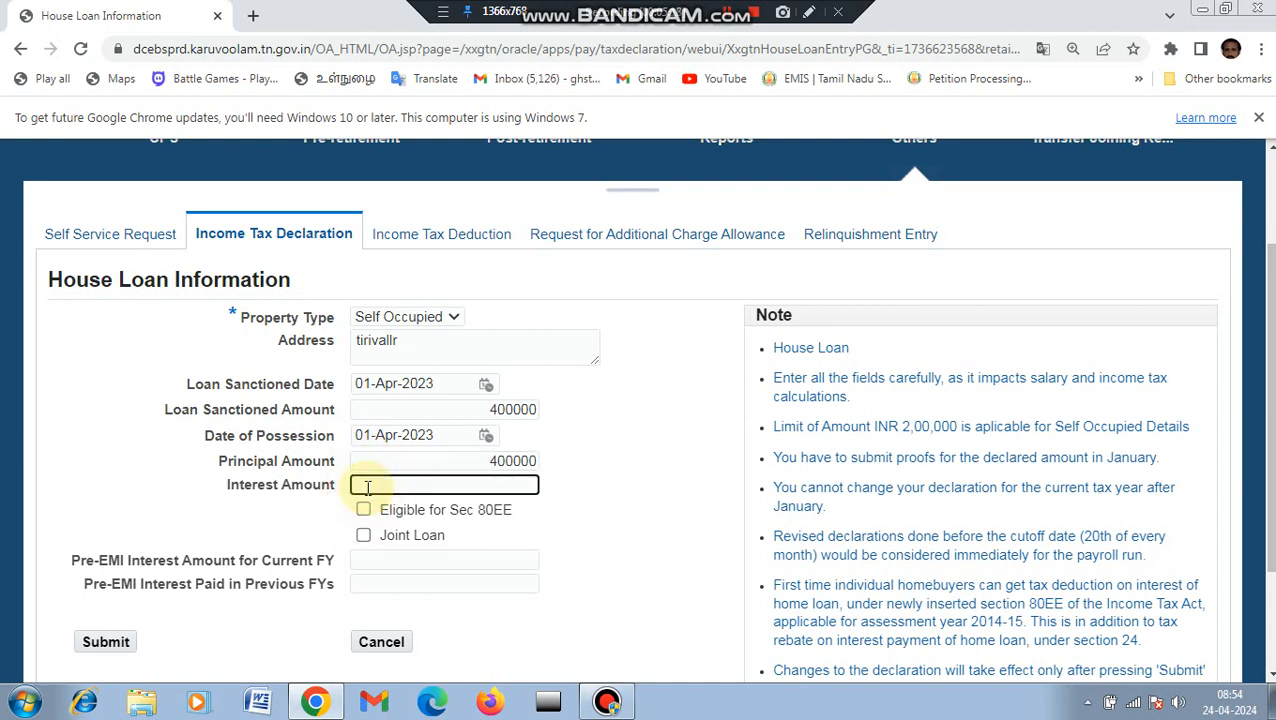
text(300000)
click(593, 550)
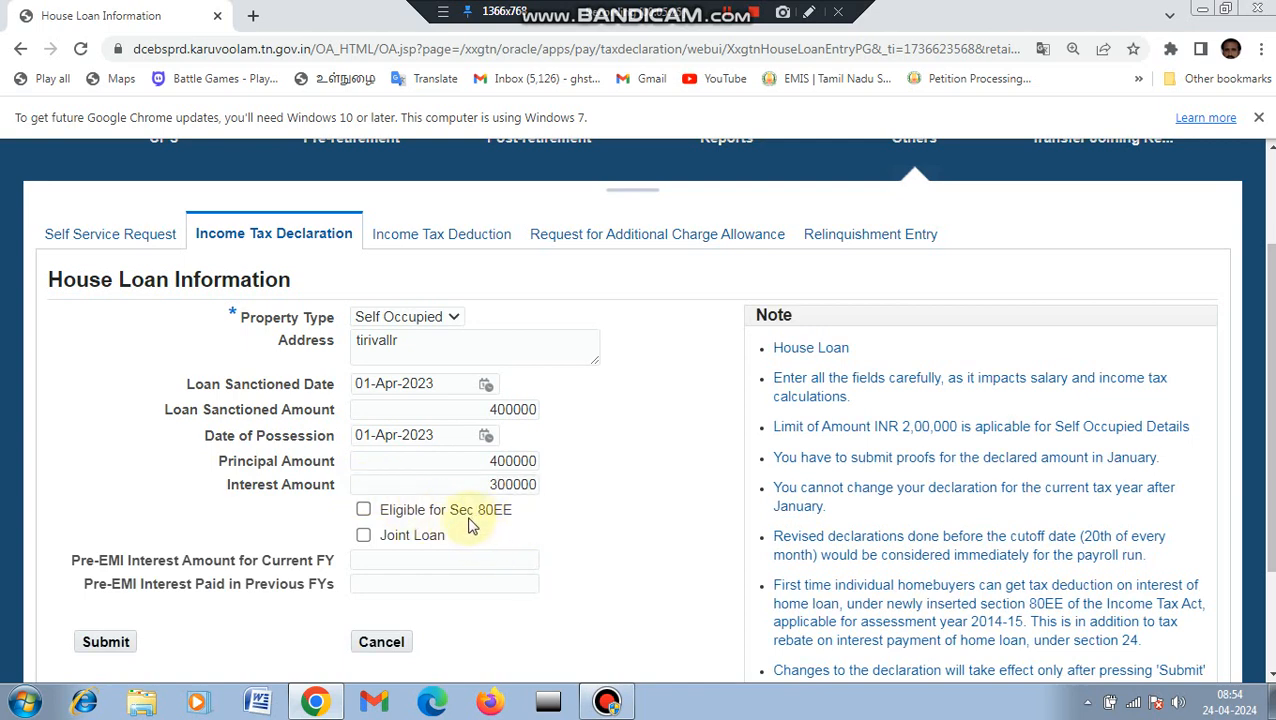
Mark the loan as eligible for Sec 80EE and enter 400000 as Pre-EMI interest for both the current FY and previous FYs
click(364, 511)
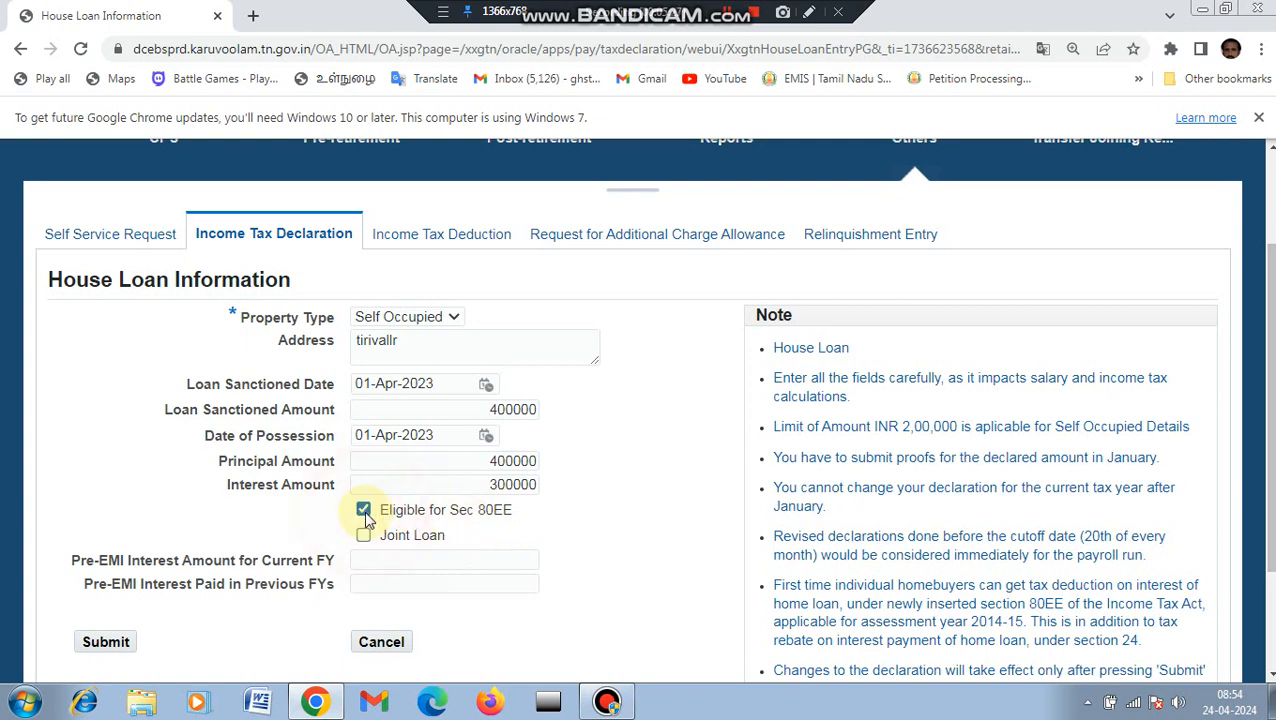
click(389, 564)
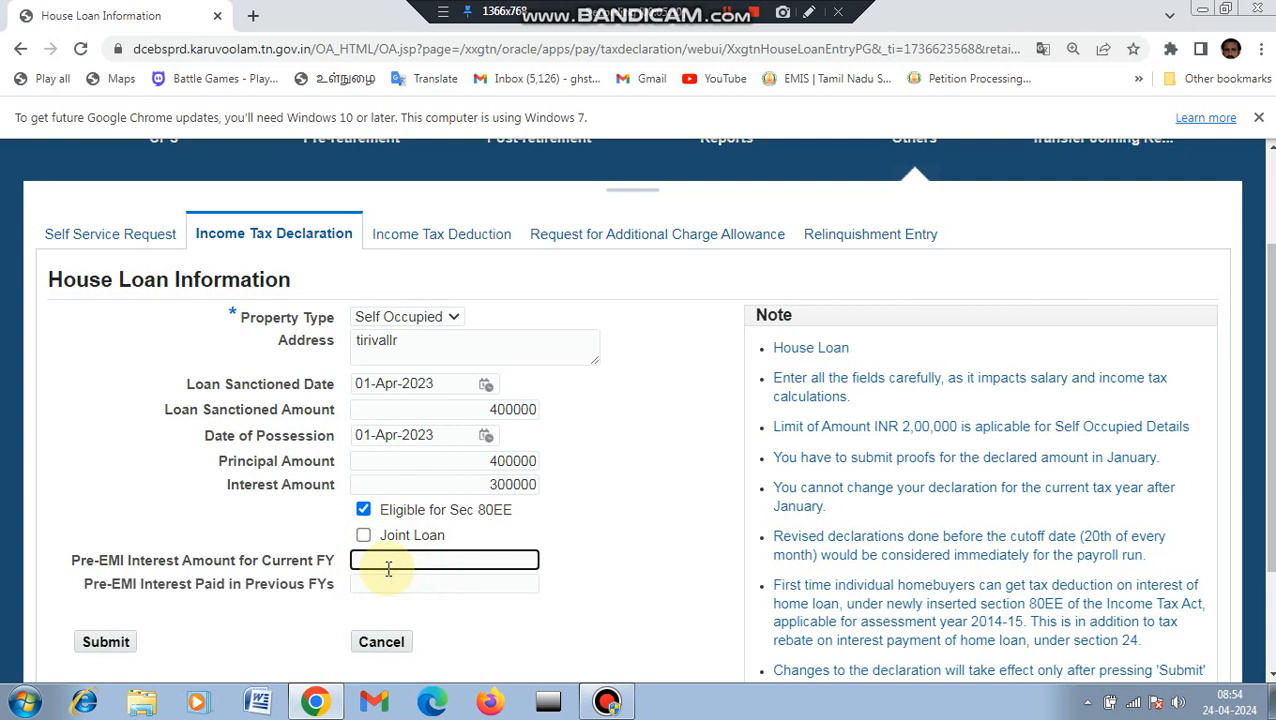
text(400000)
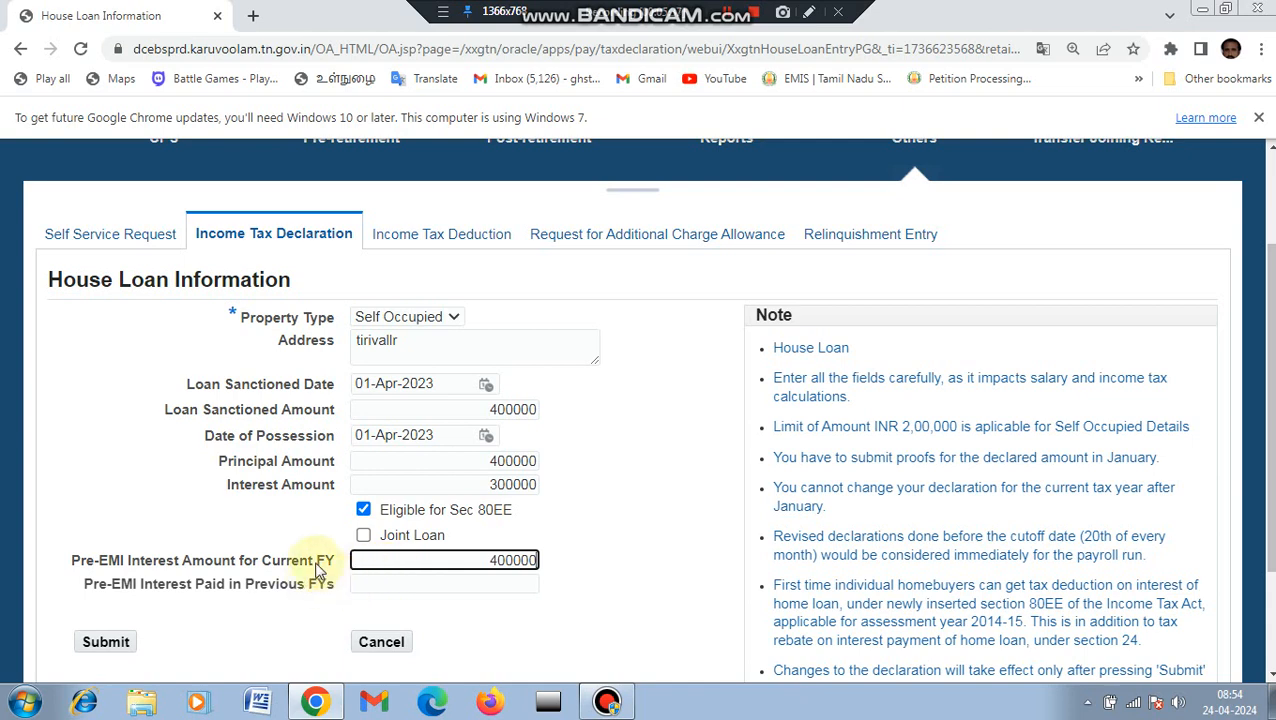
click(369, 589)
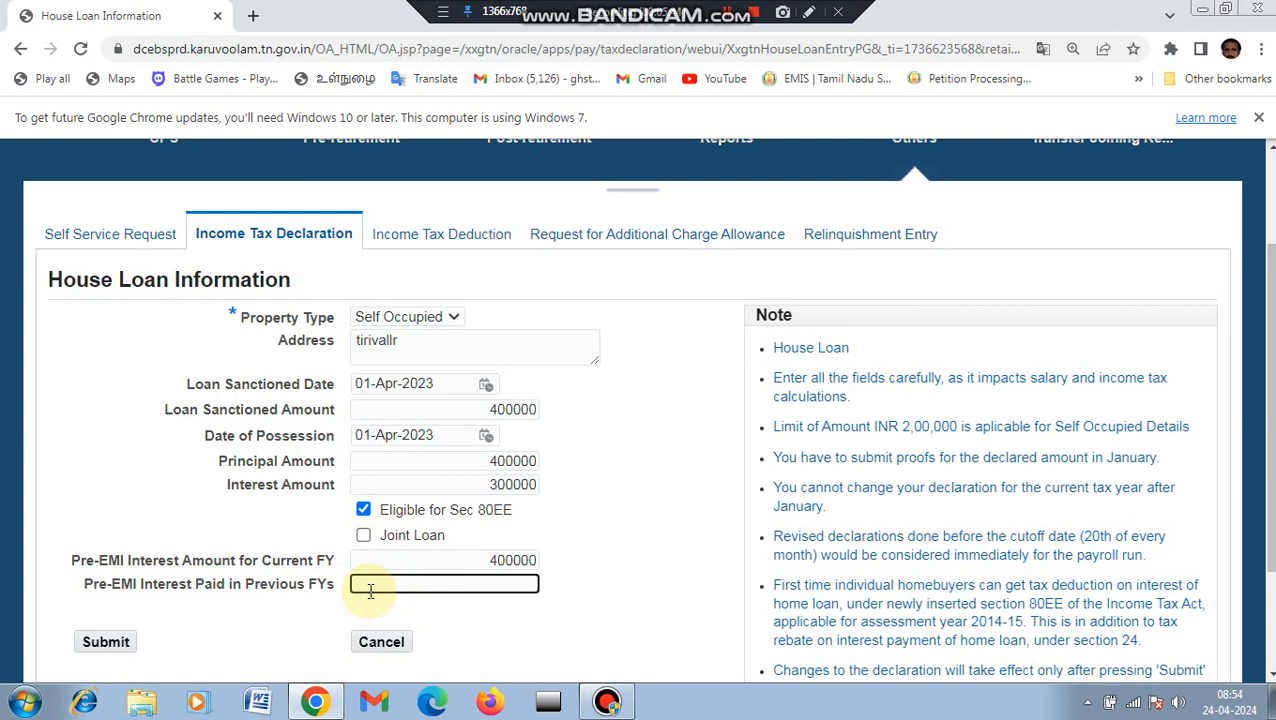
text(400000)
click(612, 562)
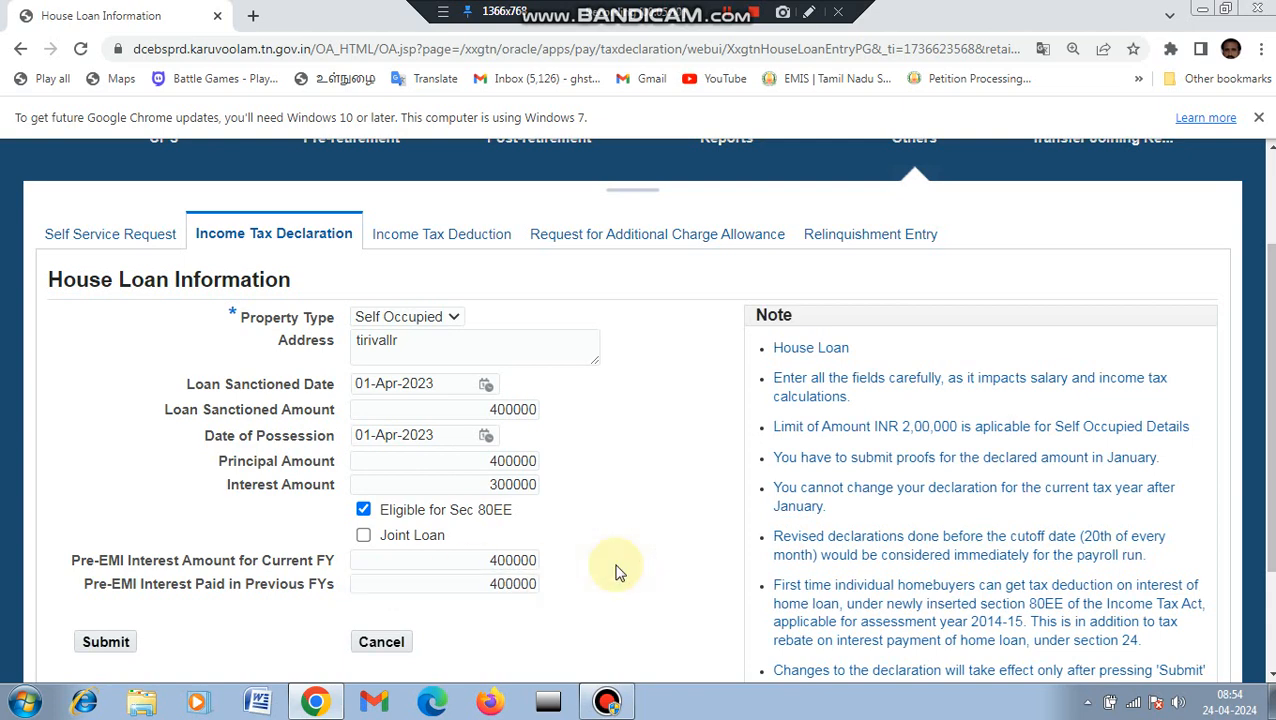
Submit the house loan information and continue from House Loan Details to Deductions under Chapter VI A
click(126, 645)
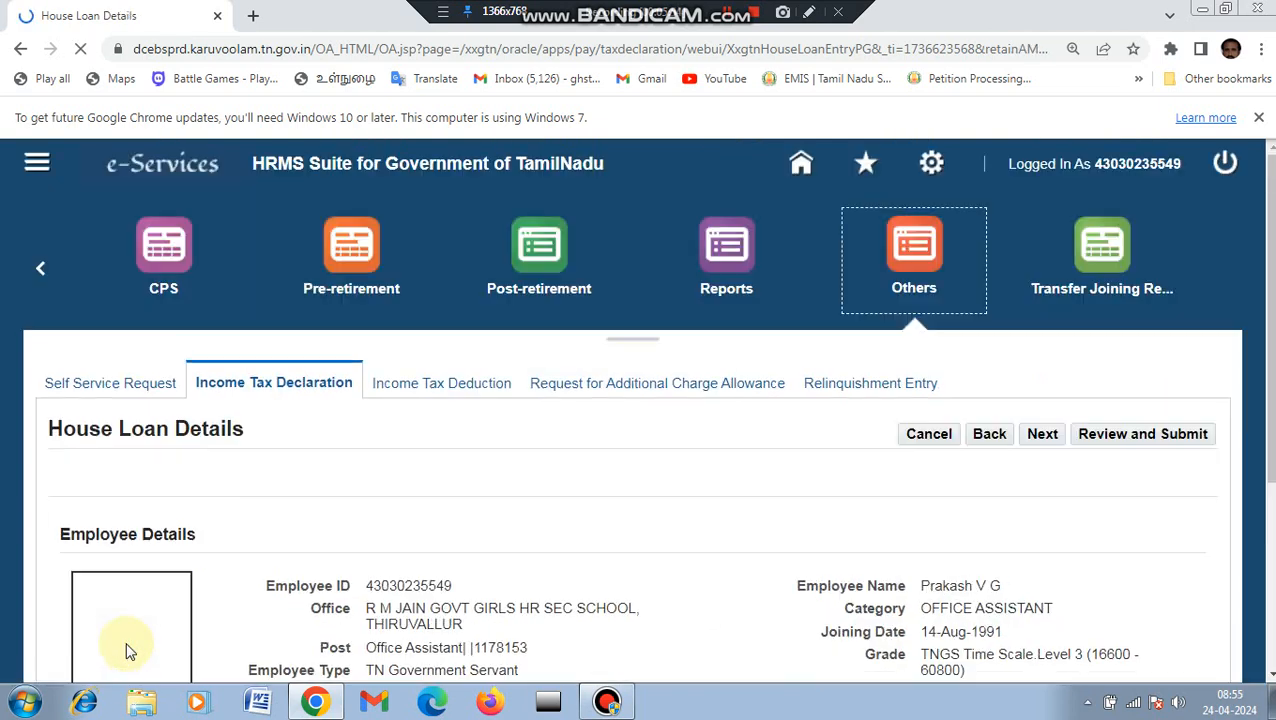
scroll(60, 543, down, 2)
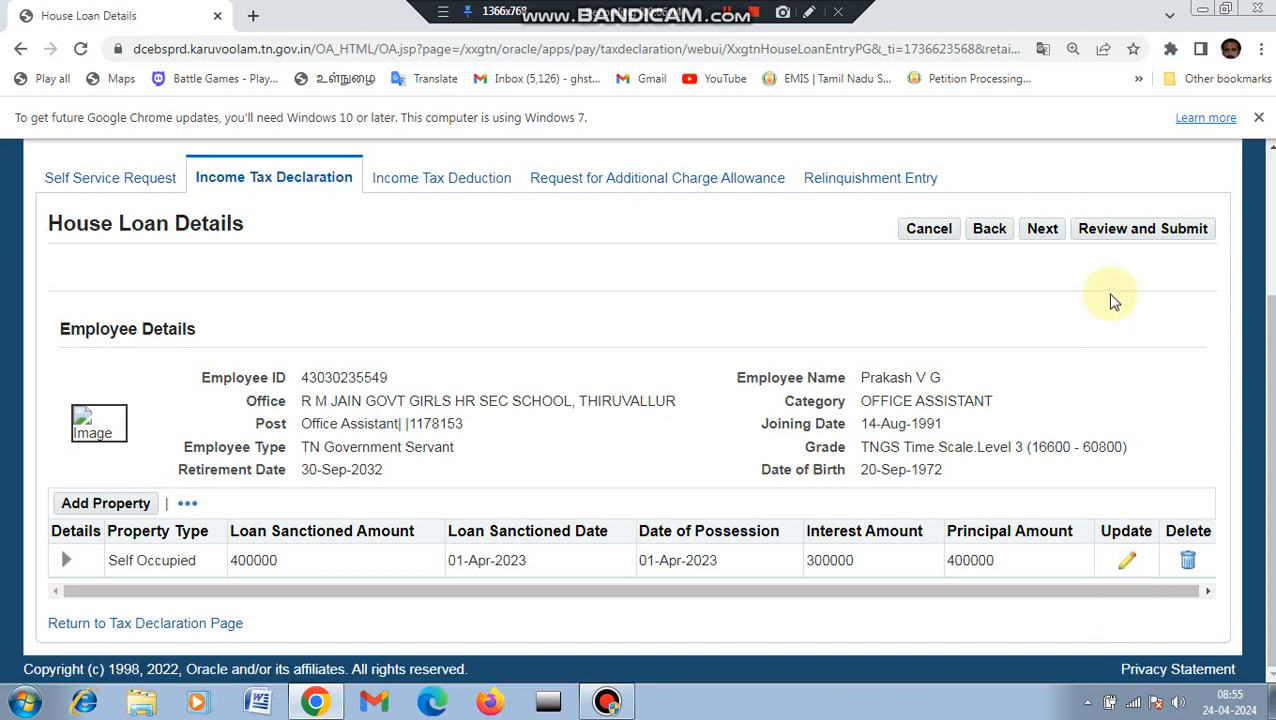
click(1043, 236)
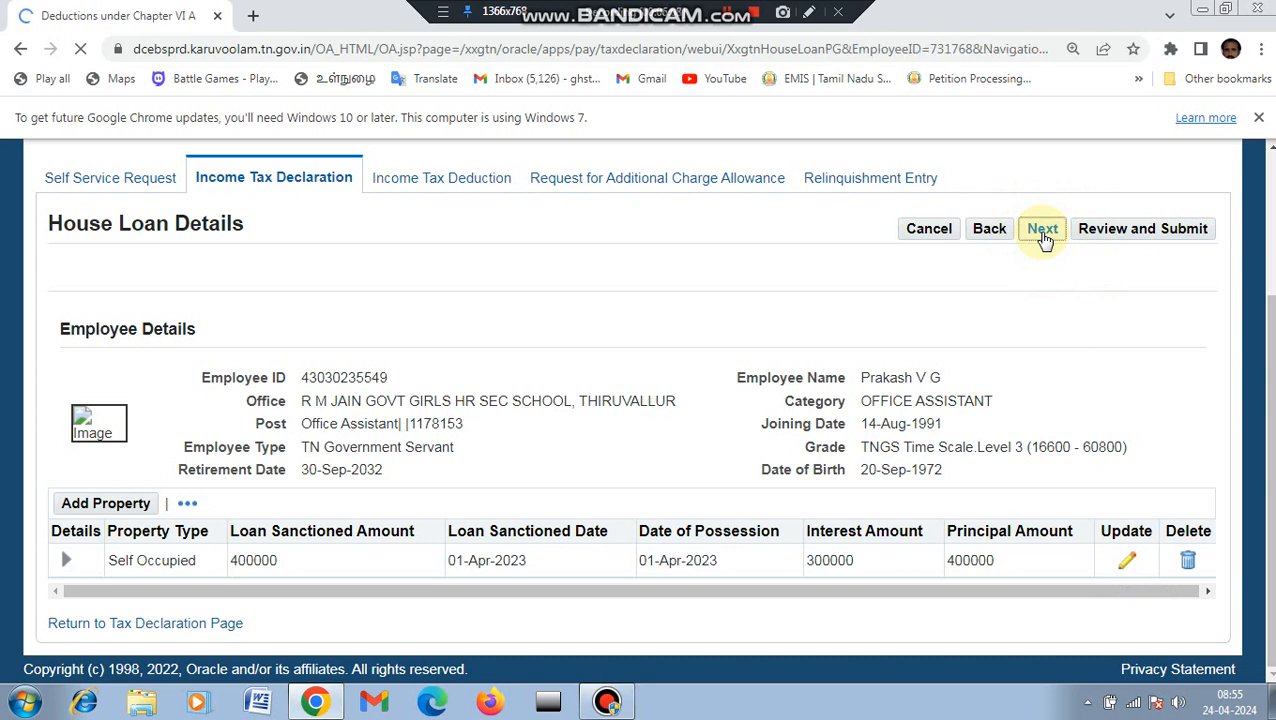
Look over the Chapter VI A deduction sections and continue to Other Income without entering any deductions
scroll(1043, 240, down, 4)
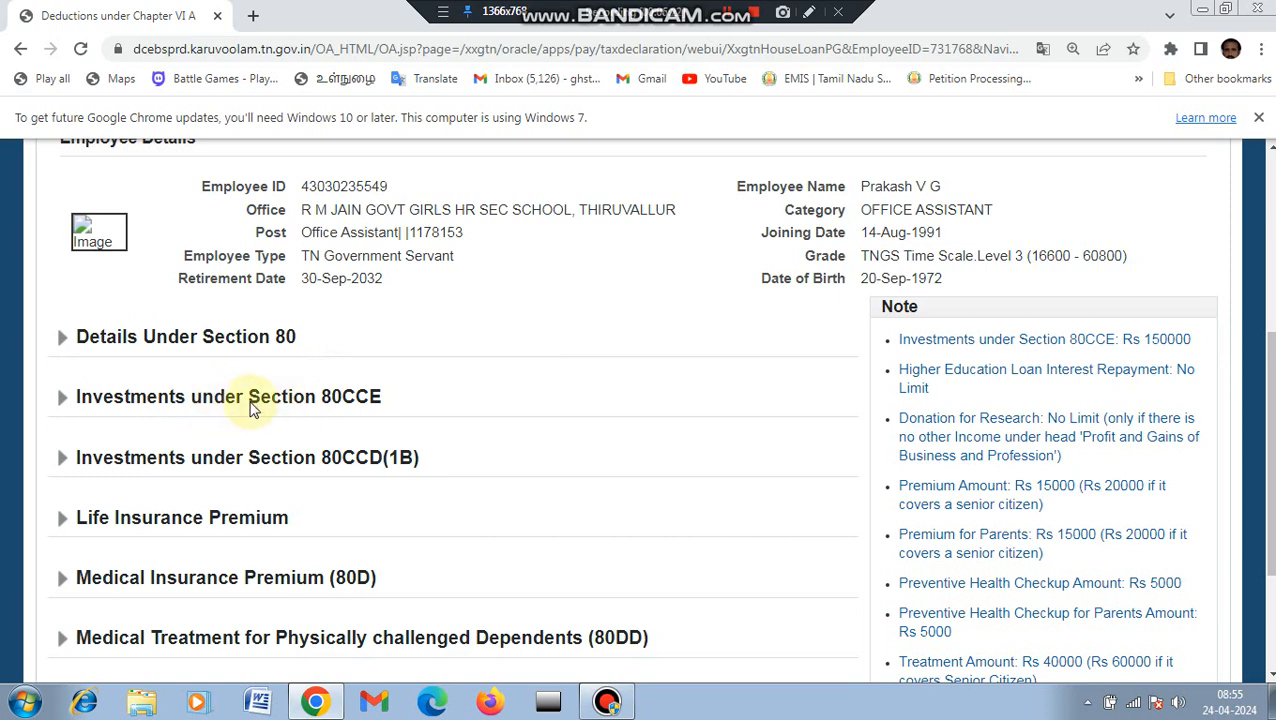
click(224, 342)
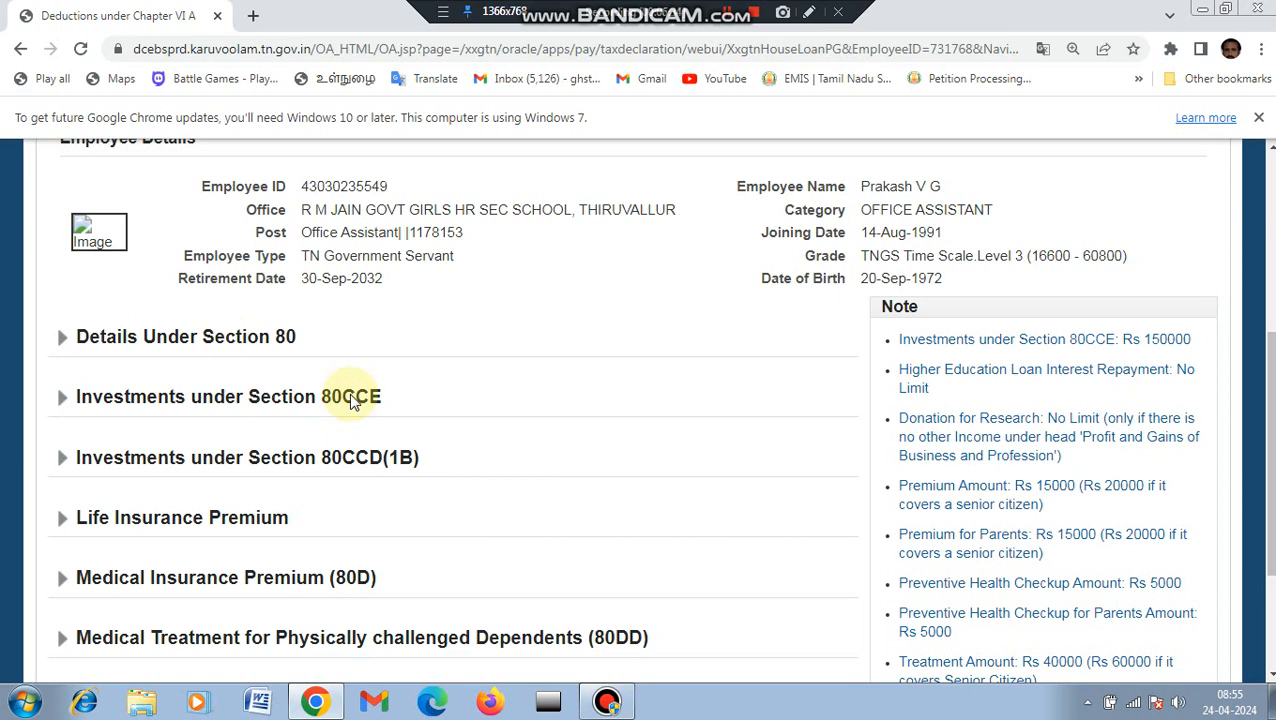
scroll(350, 400, up, 3)
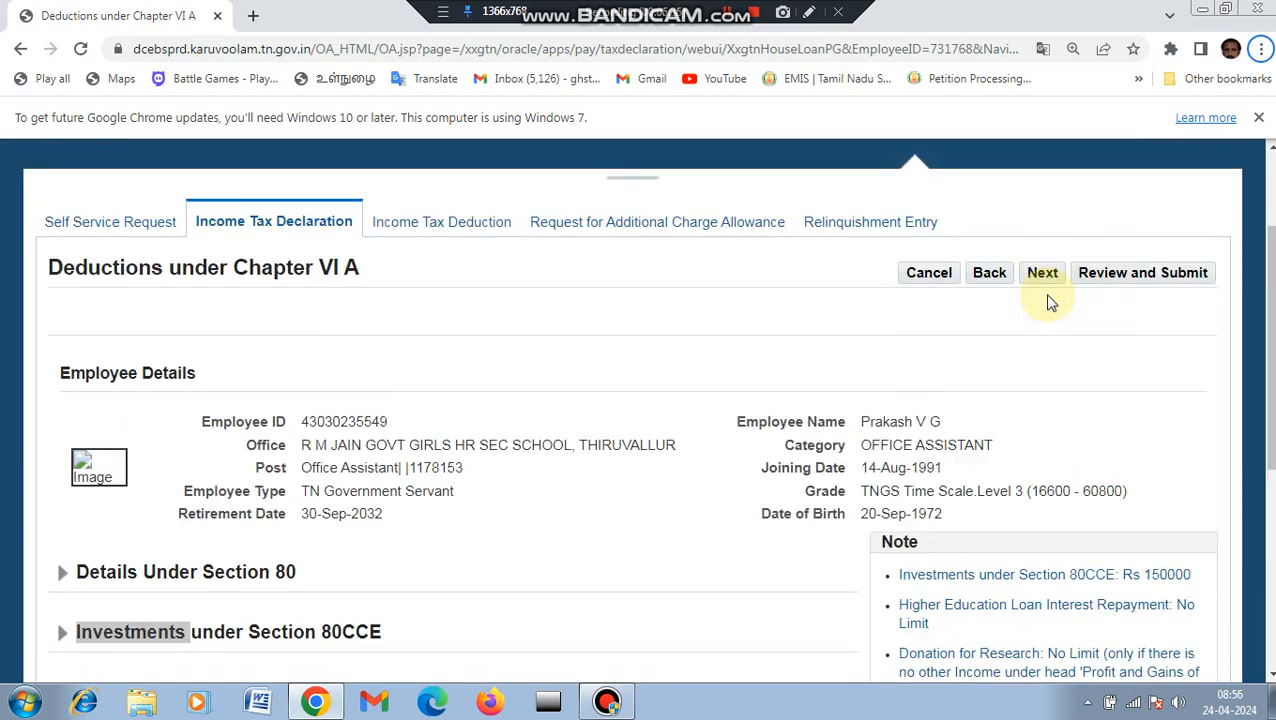
click(1043, 285)
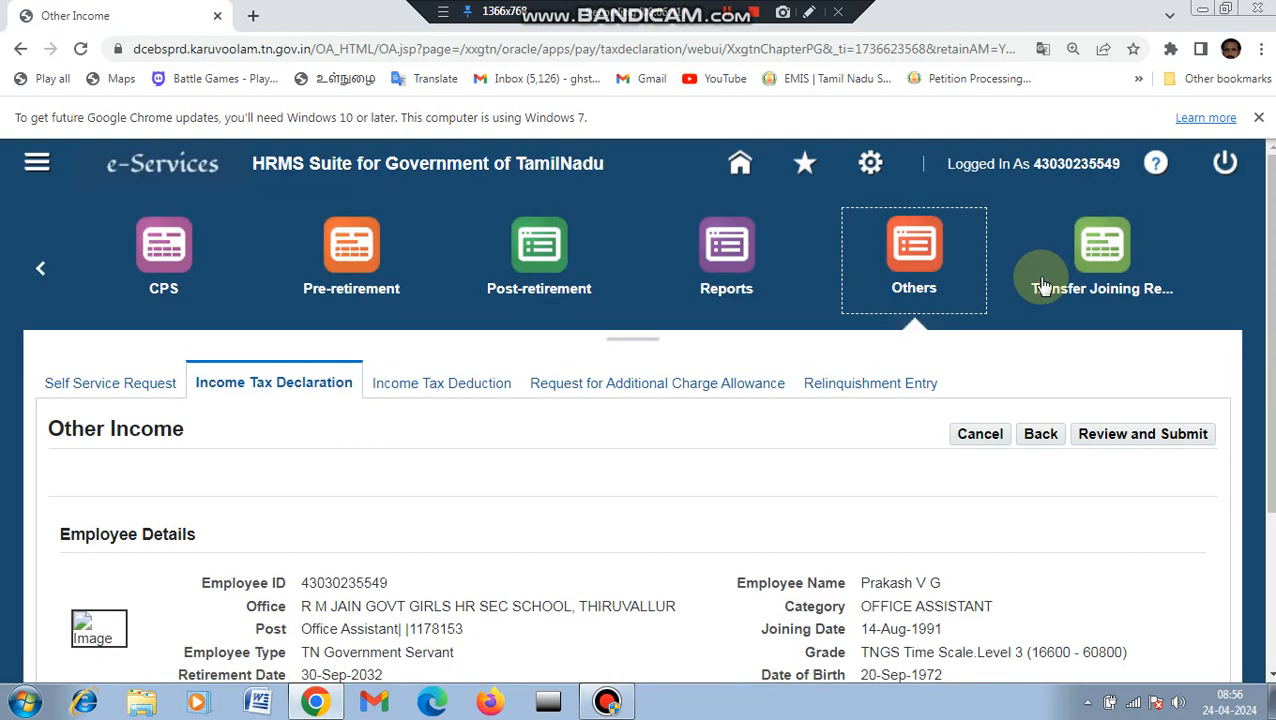
scroll(1043, 287, down, 3)
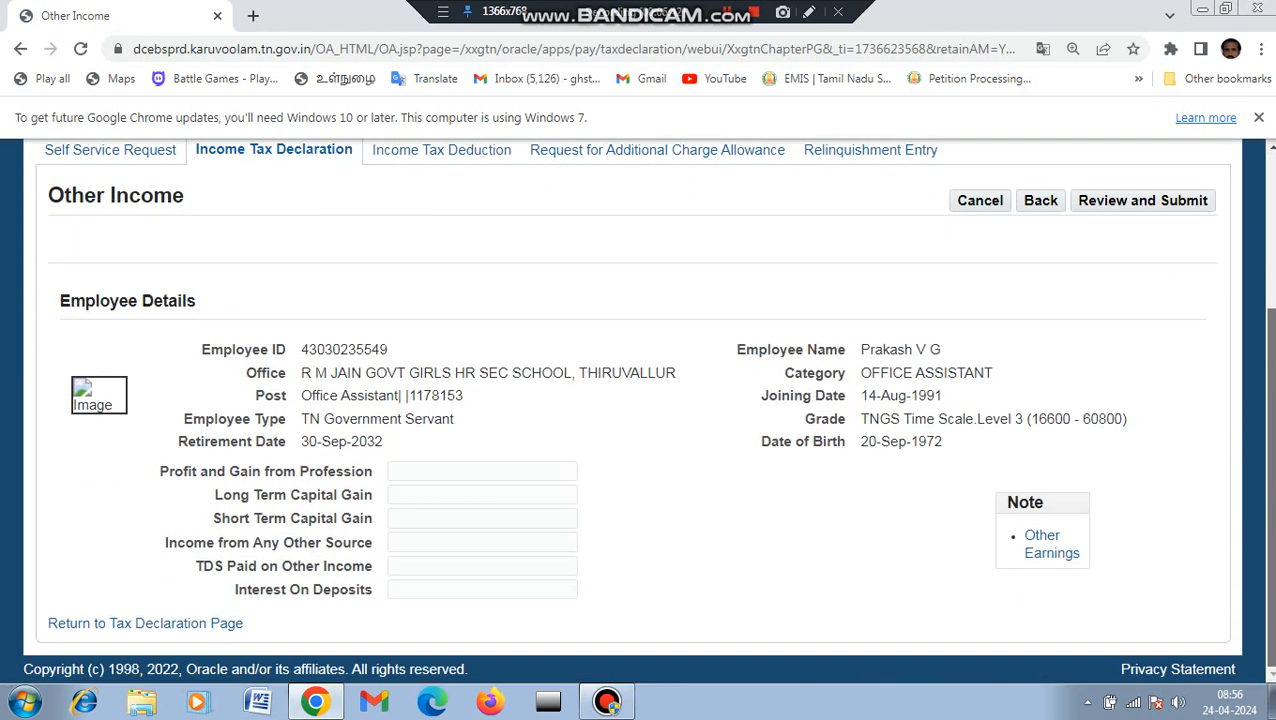
scroll(638, 400, up, 2)
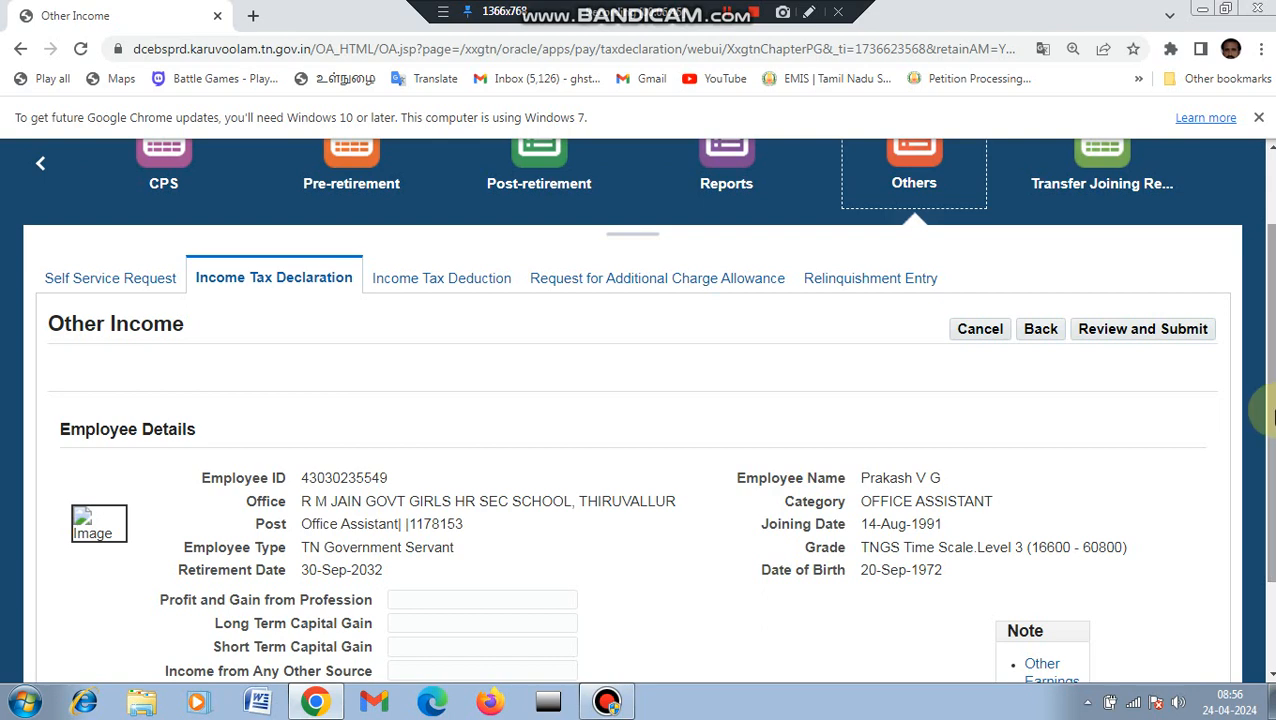
Return from Other Income to the Income Tax Declaration task list and open Deductions under Chapter VI A
scroll(638, 410, down, 1)
scroll(638, 410, down, 1)
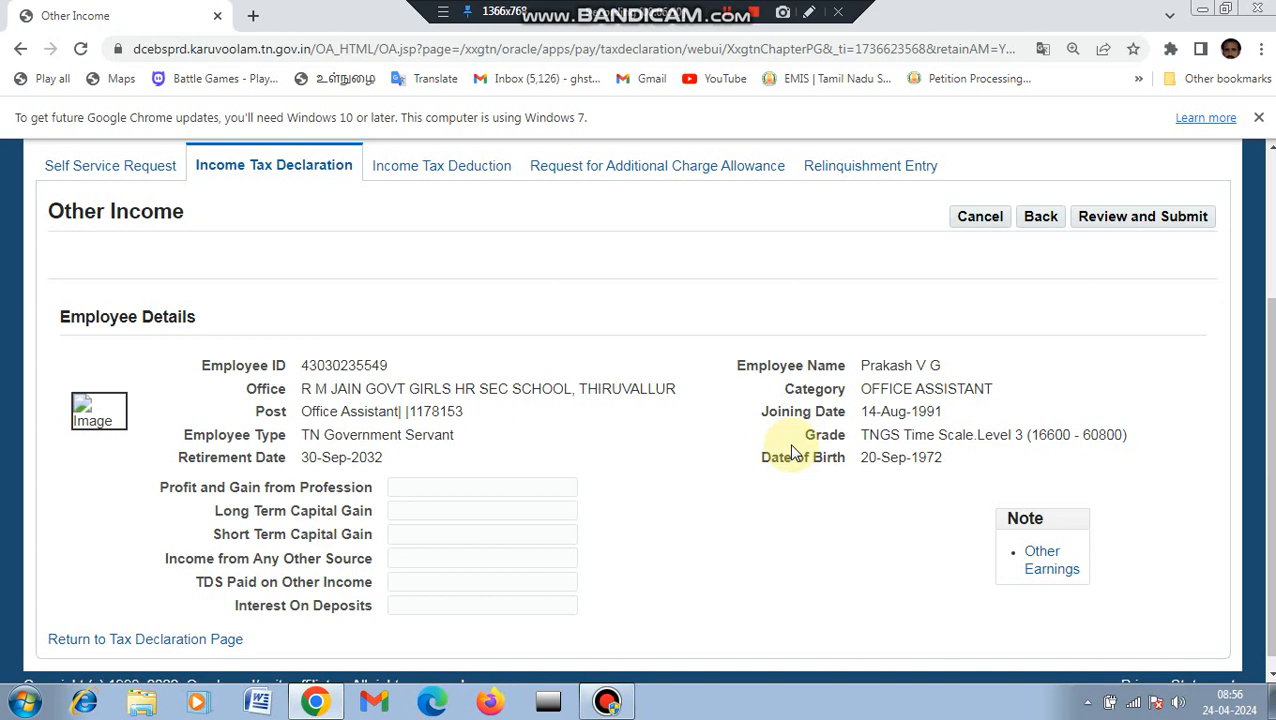
click(256, 173)
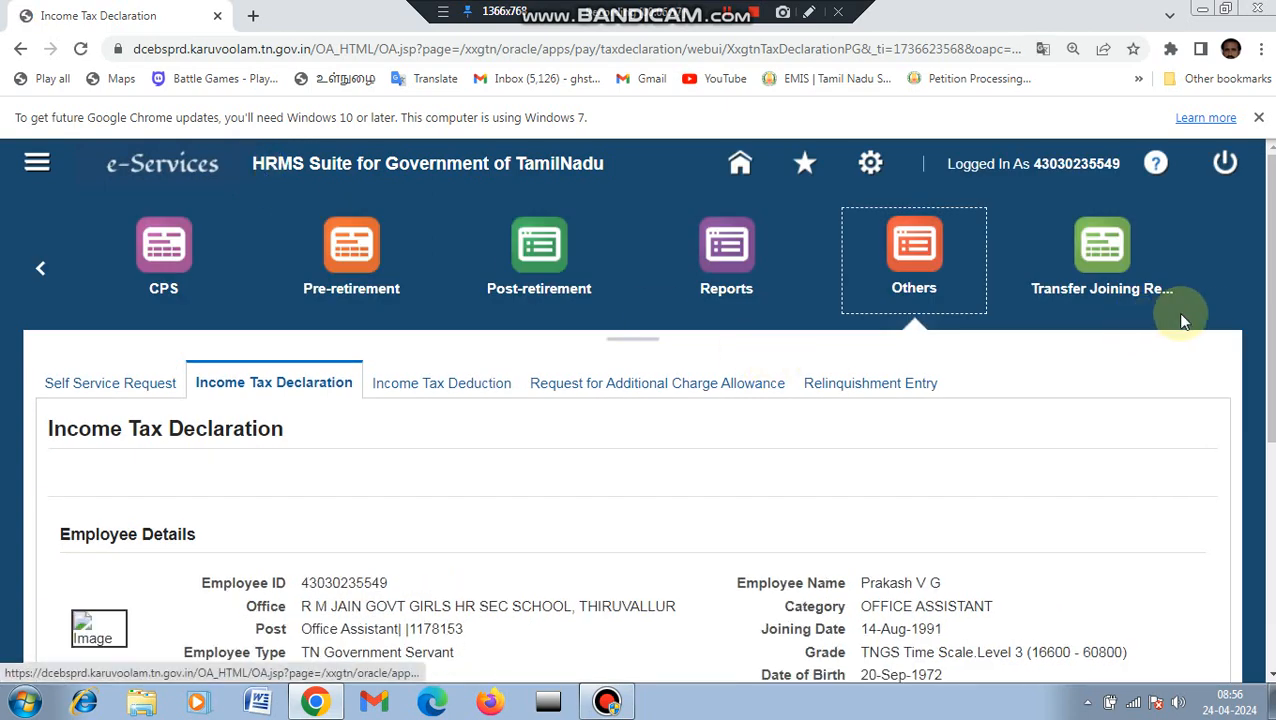
scroll(1268, 300, down, 3)
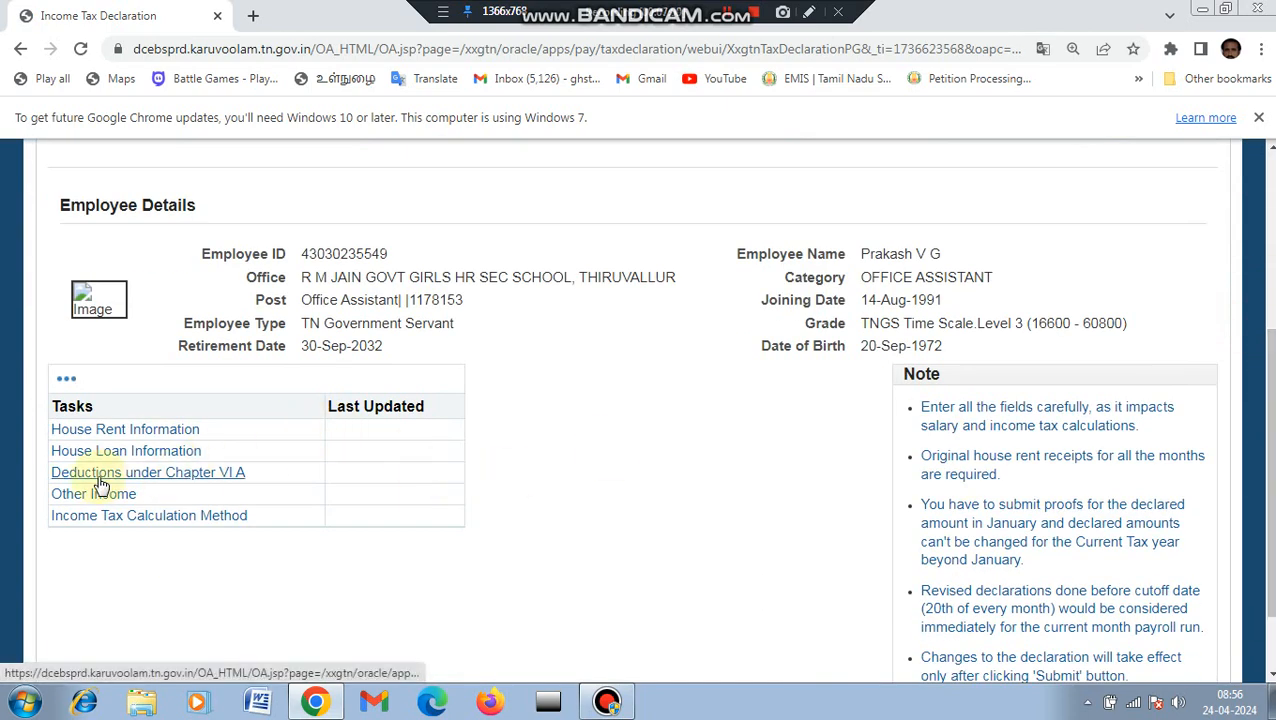
click(172, 483)
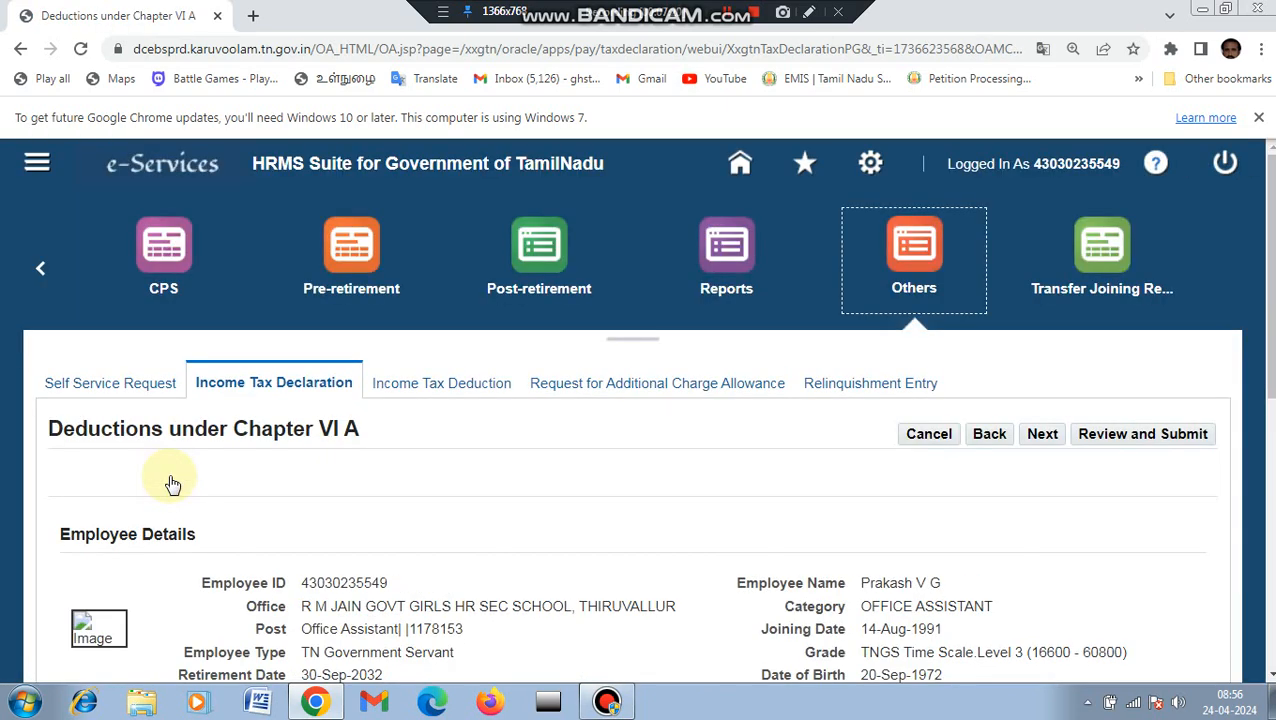
Look through the Chapter VI A deduction sections, including Section 80CCE, Life Insurance Premium and Medical Insurance Premium (80D)
scroll(640, 410, down, 3)
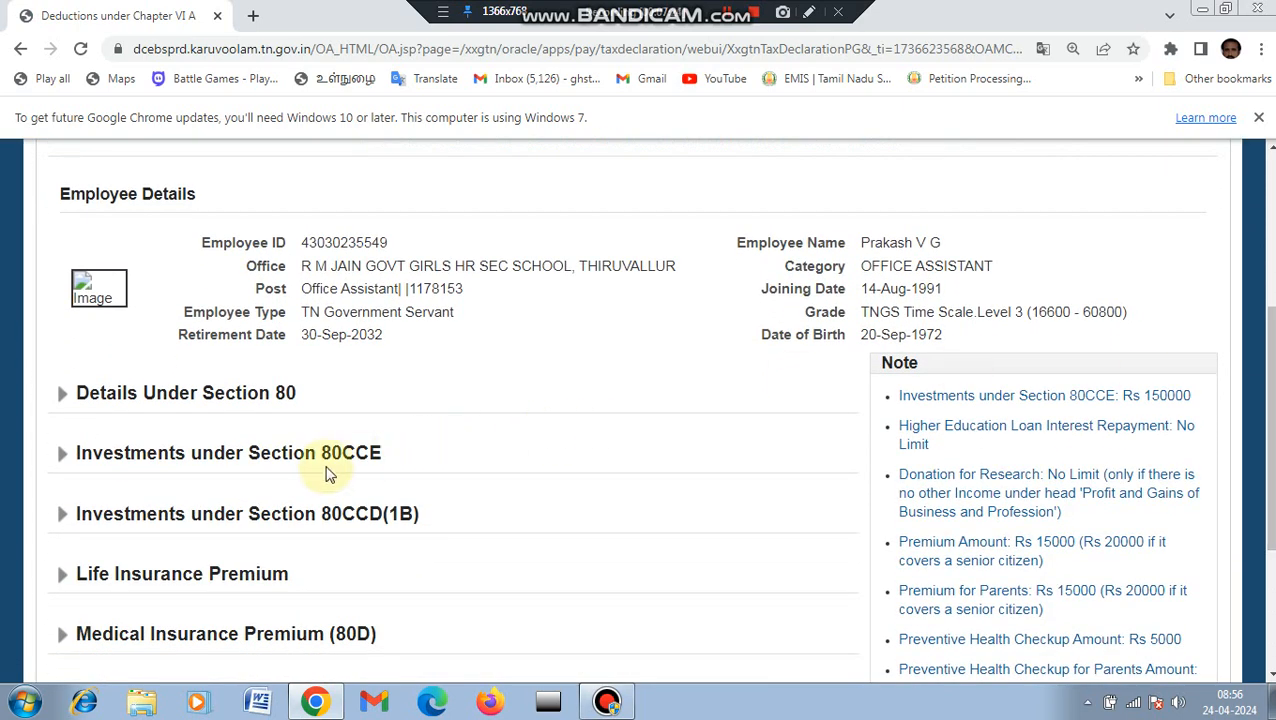
click(232, 460)
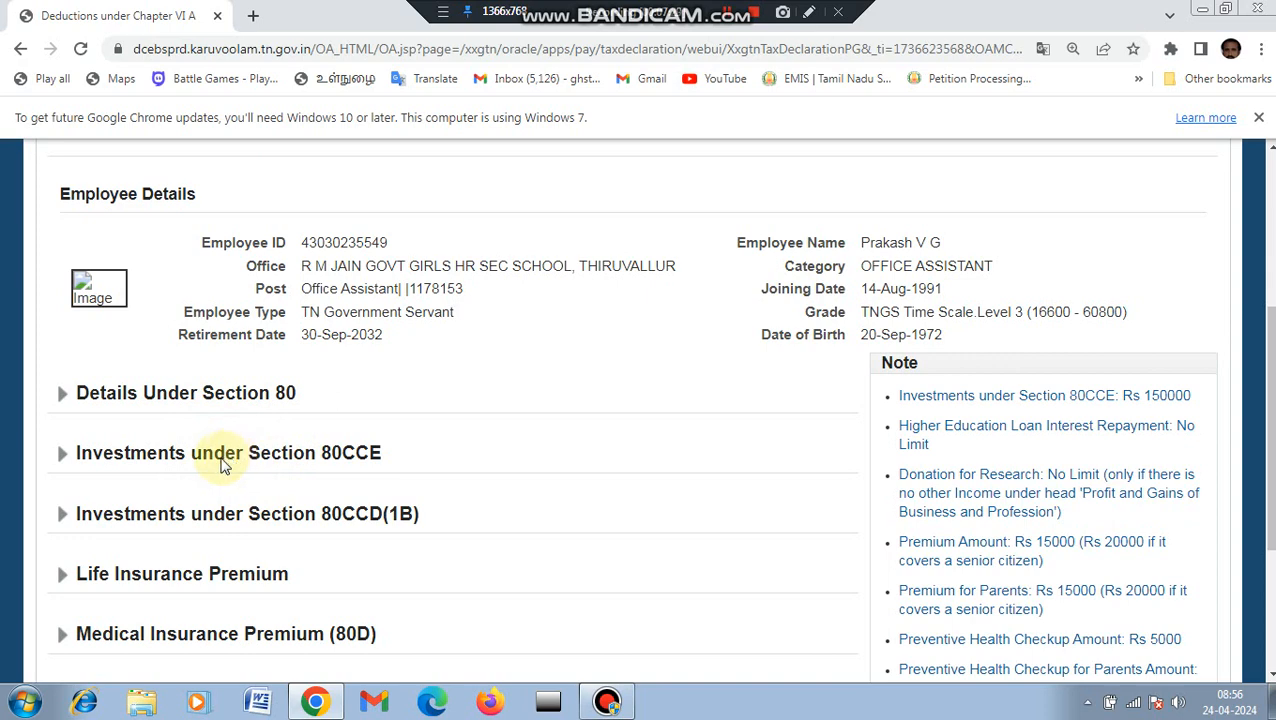
click(224, 462)
click(222, 462)
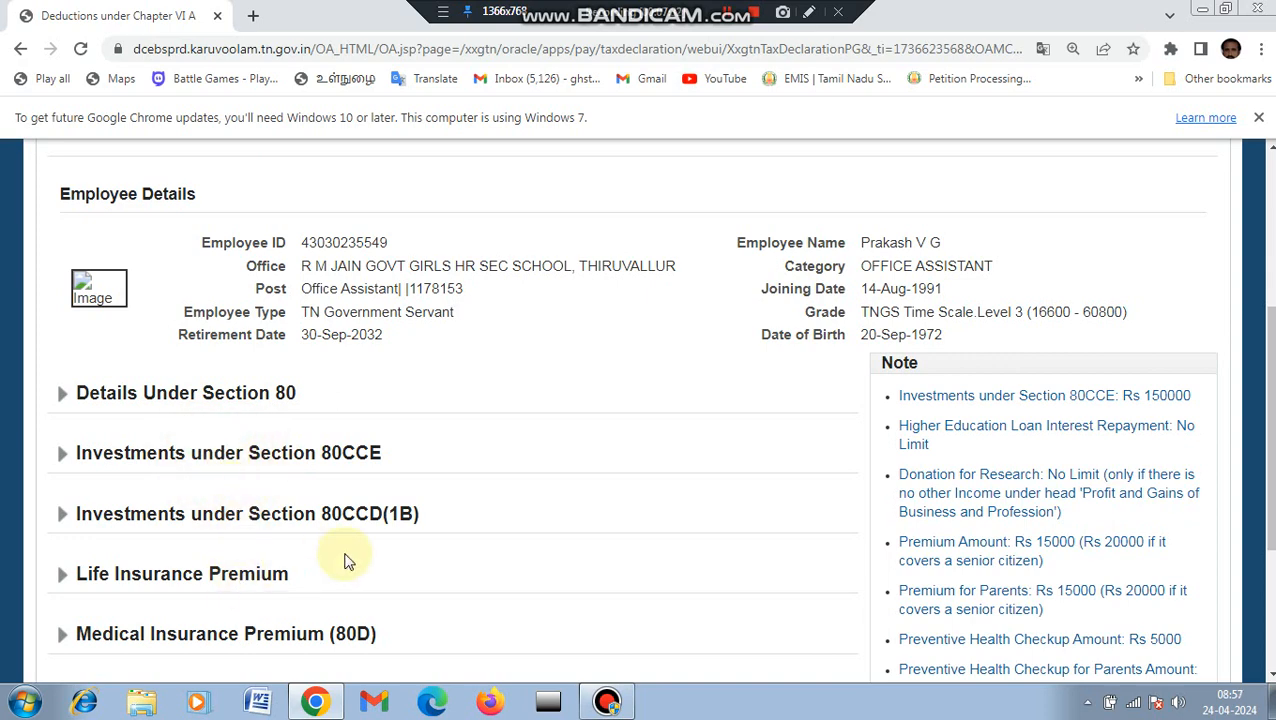
scroll(1268, 430, down, 1)
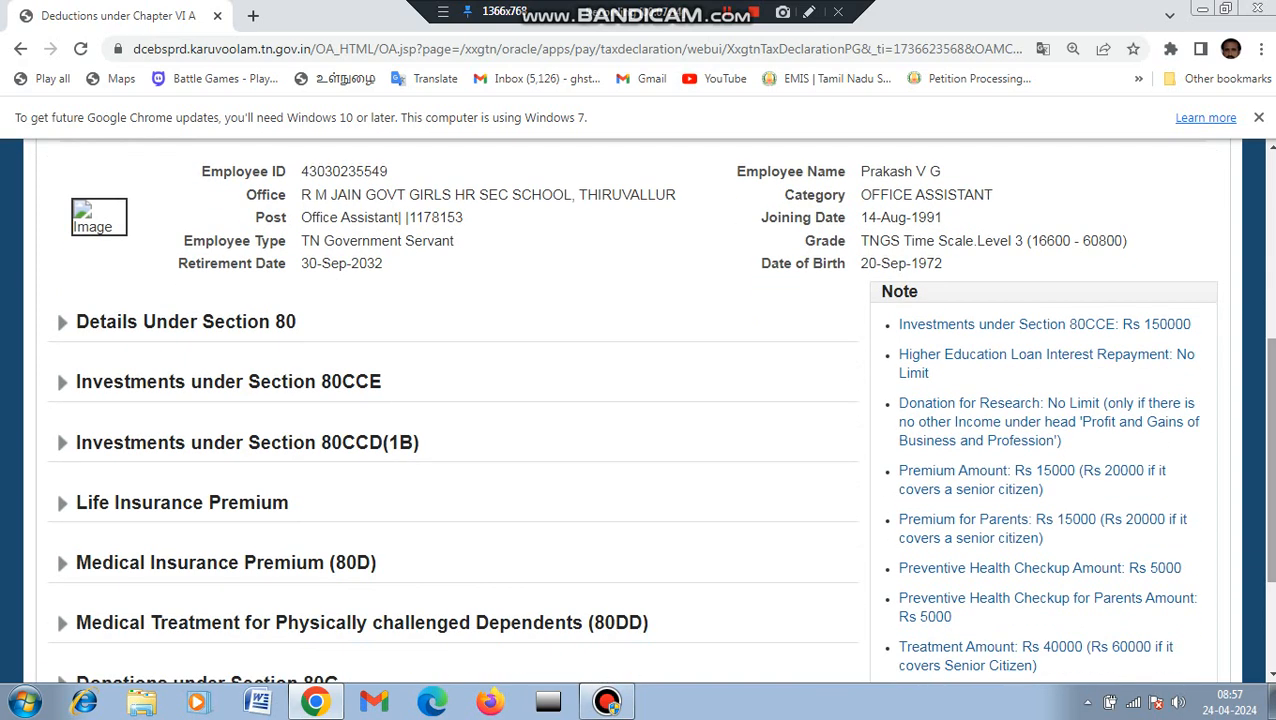
double_click(228, 505)
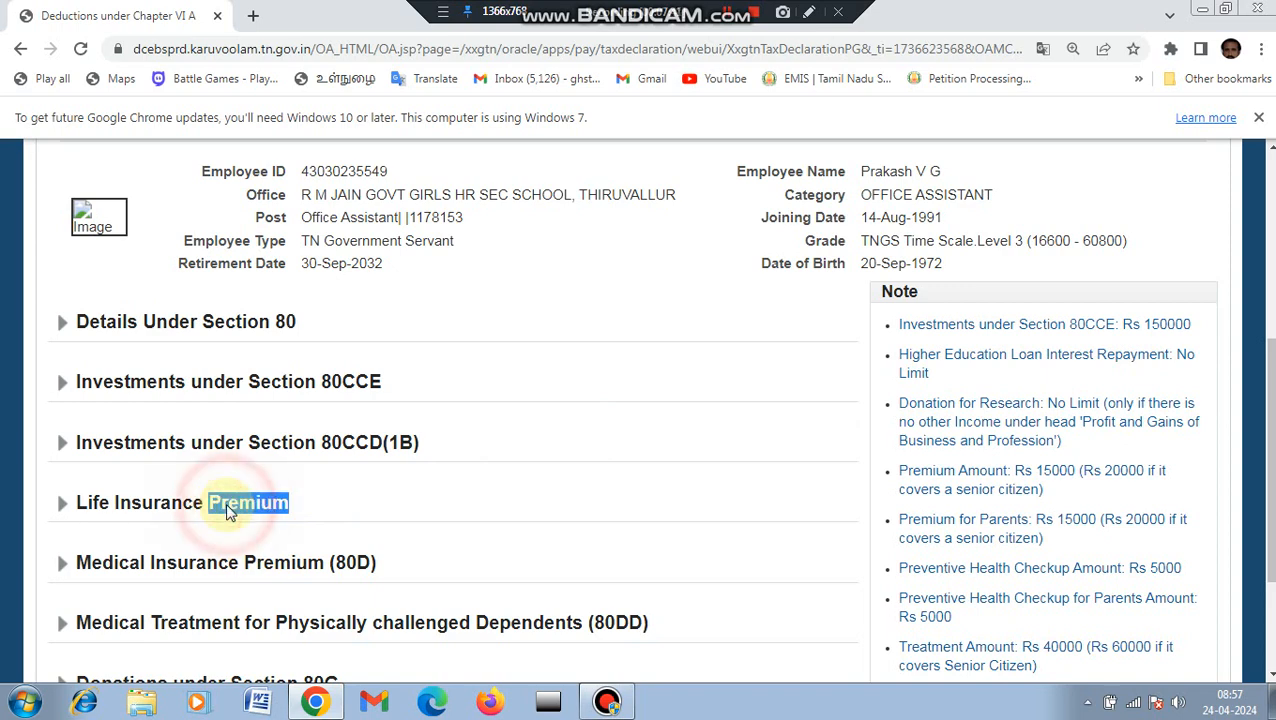
scroll(262, 374, down, 2)
click(262, 372)
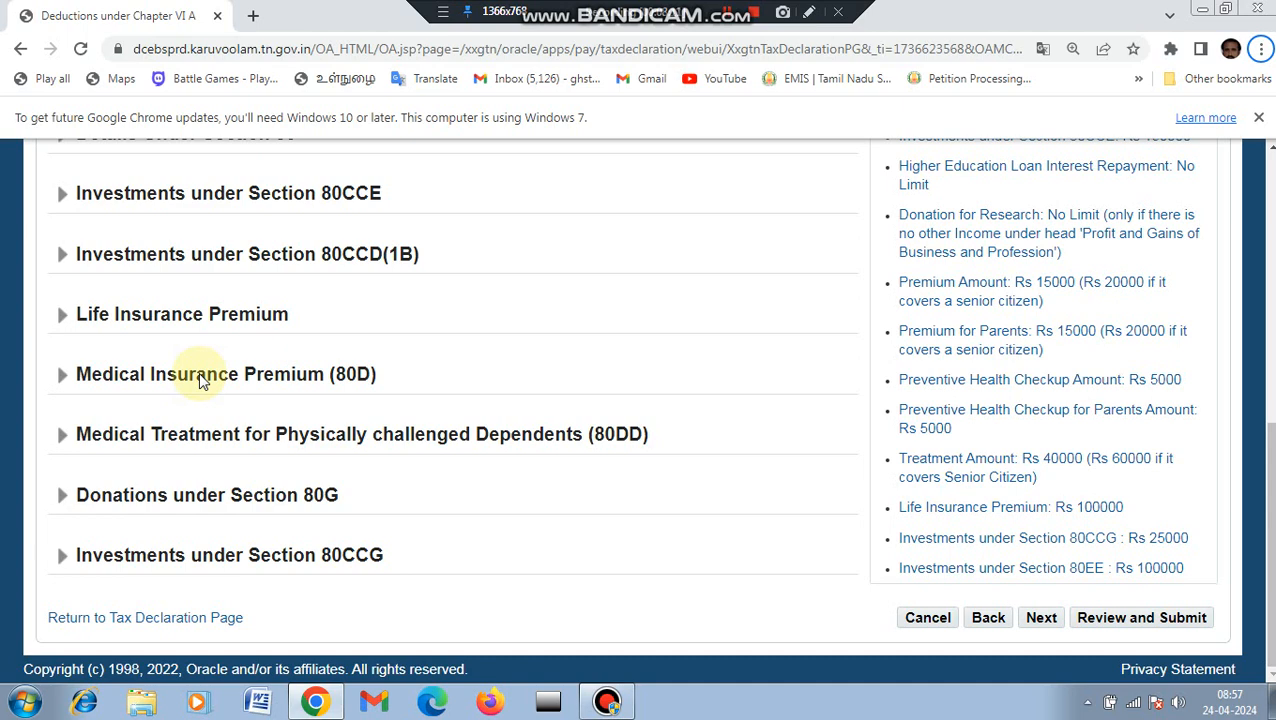
Expand Investments under Section 80CCE and look over its investment table and the surrounding deduction sections
click(68, 231)
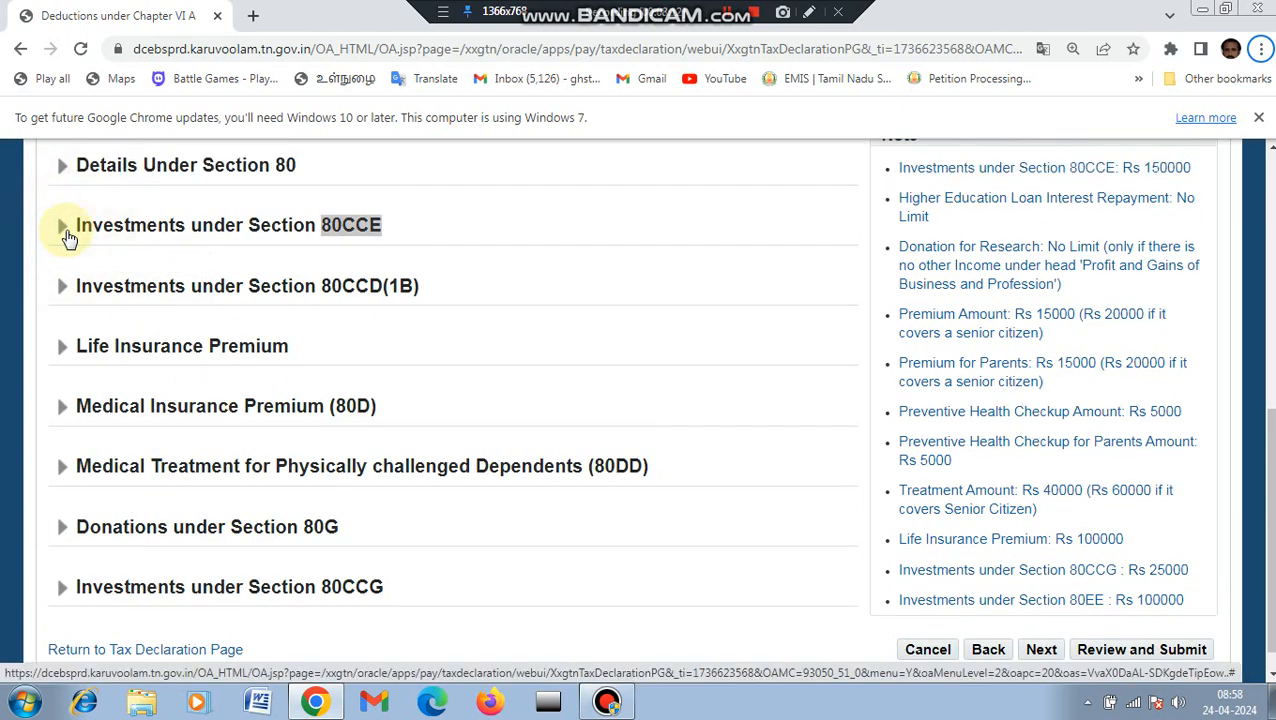
click(68, 231)
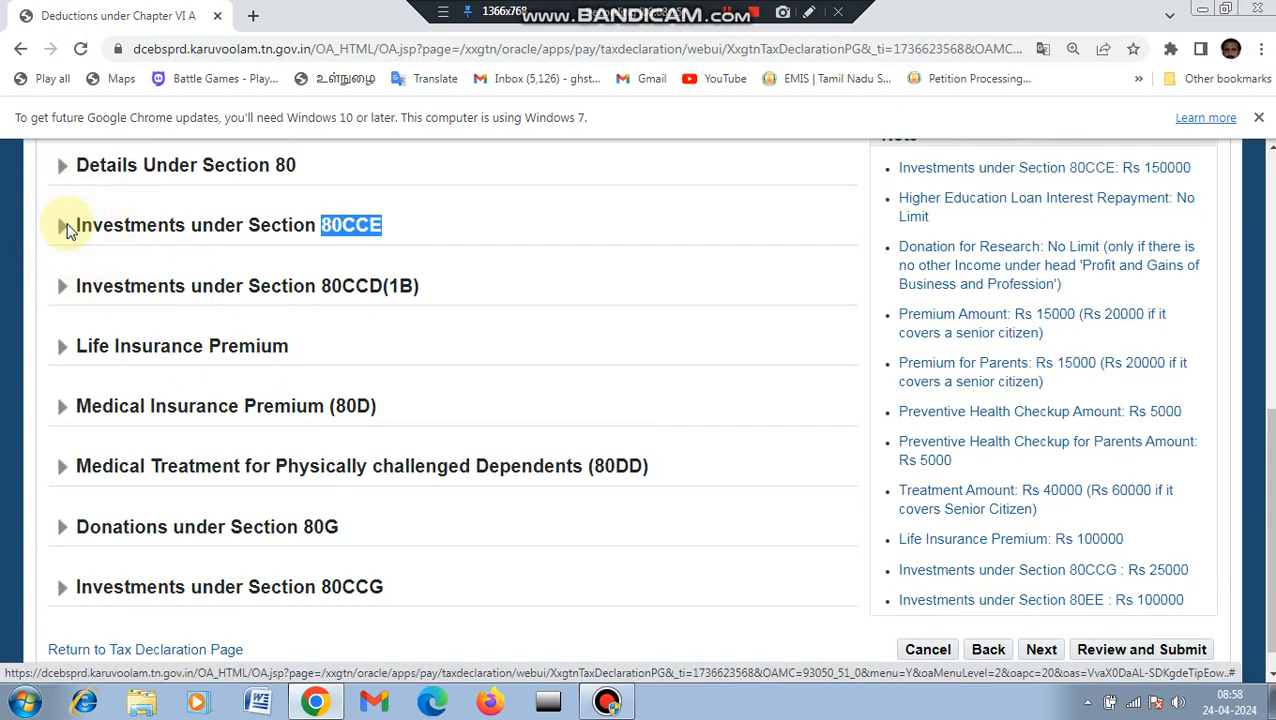
click(68, 231)
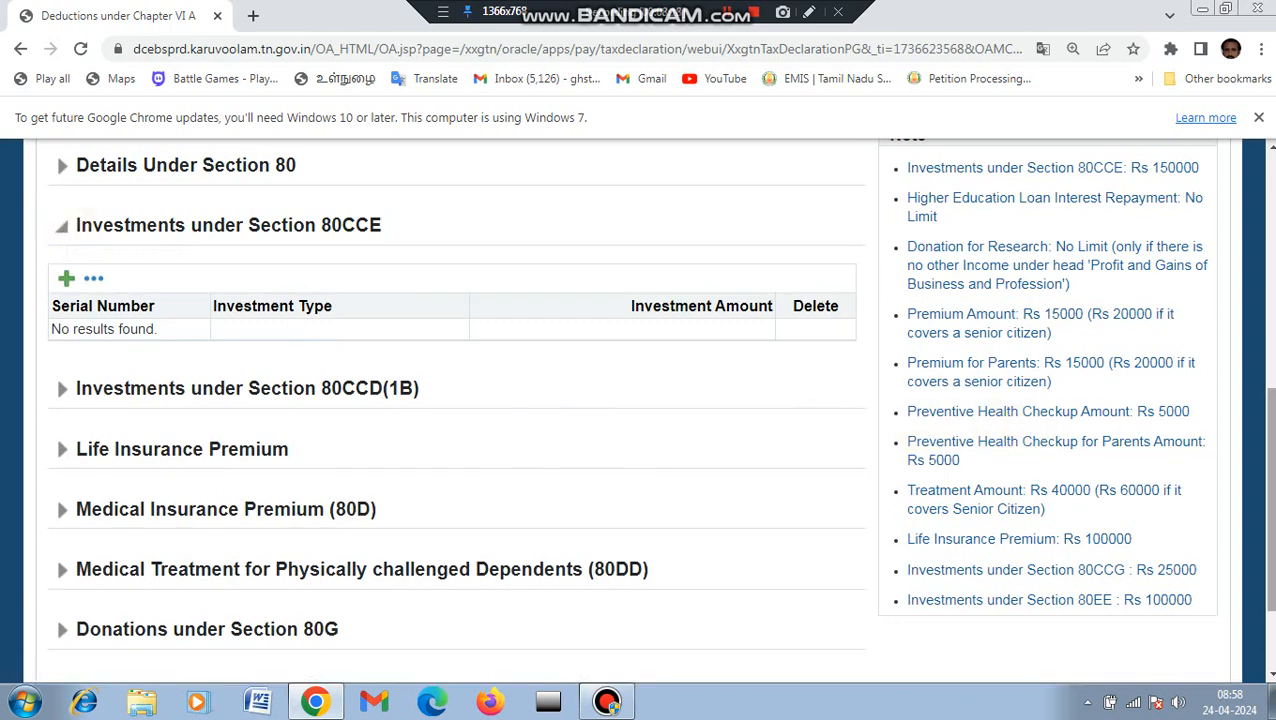
scroll(640, 400, up, 5)
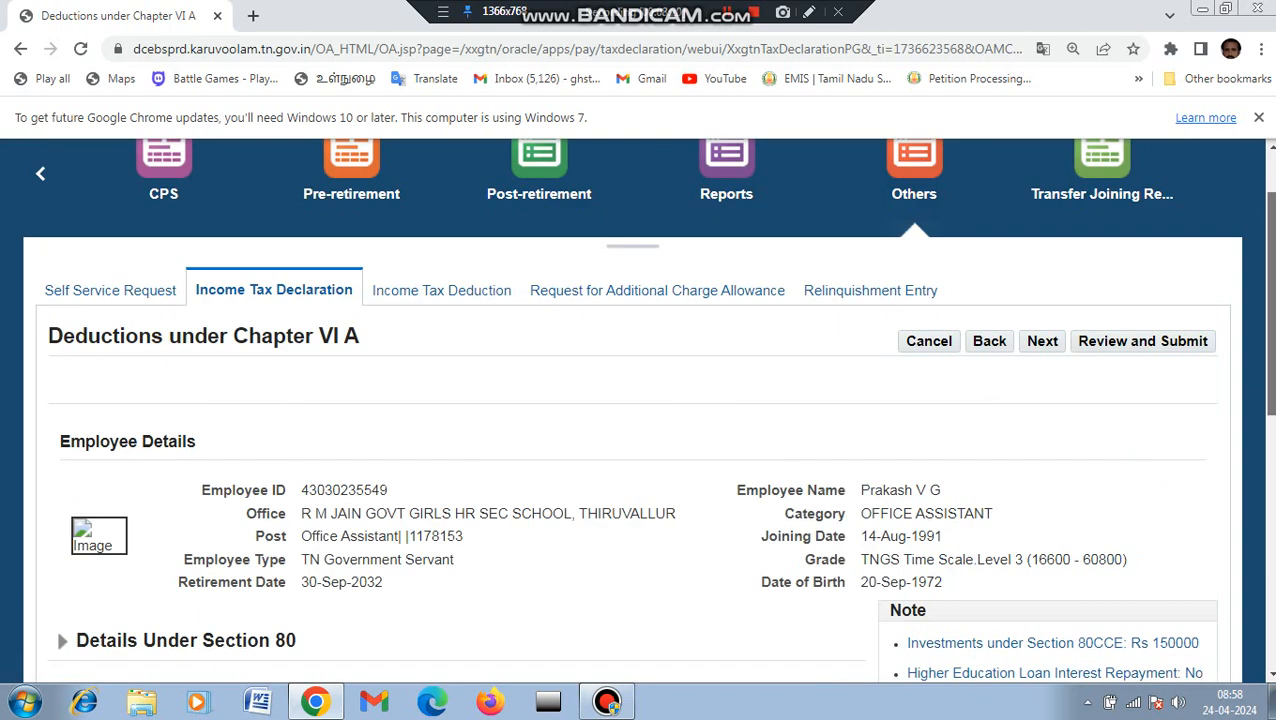
scroll(640, 400, down, 2)
scroll(640, 400, up, 3)
scroll(640, 400, down, 10)
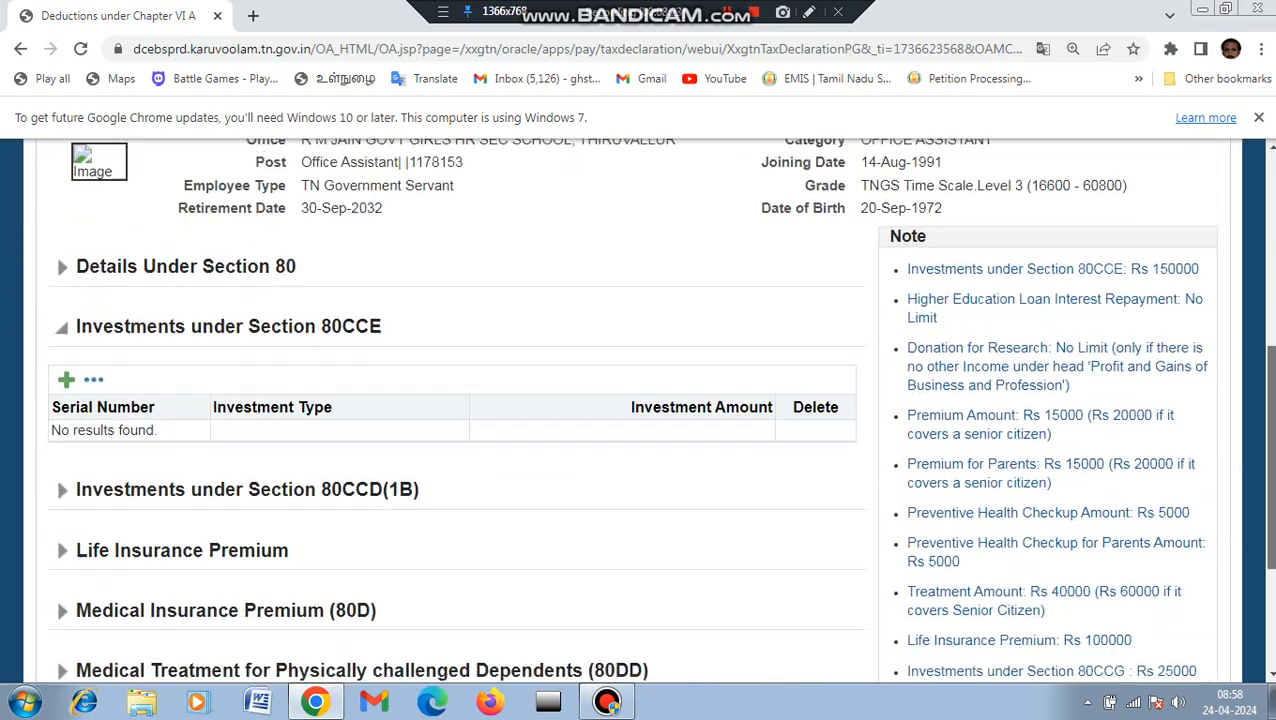
scroll(1068, 412, up, 3)
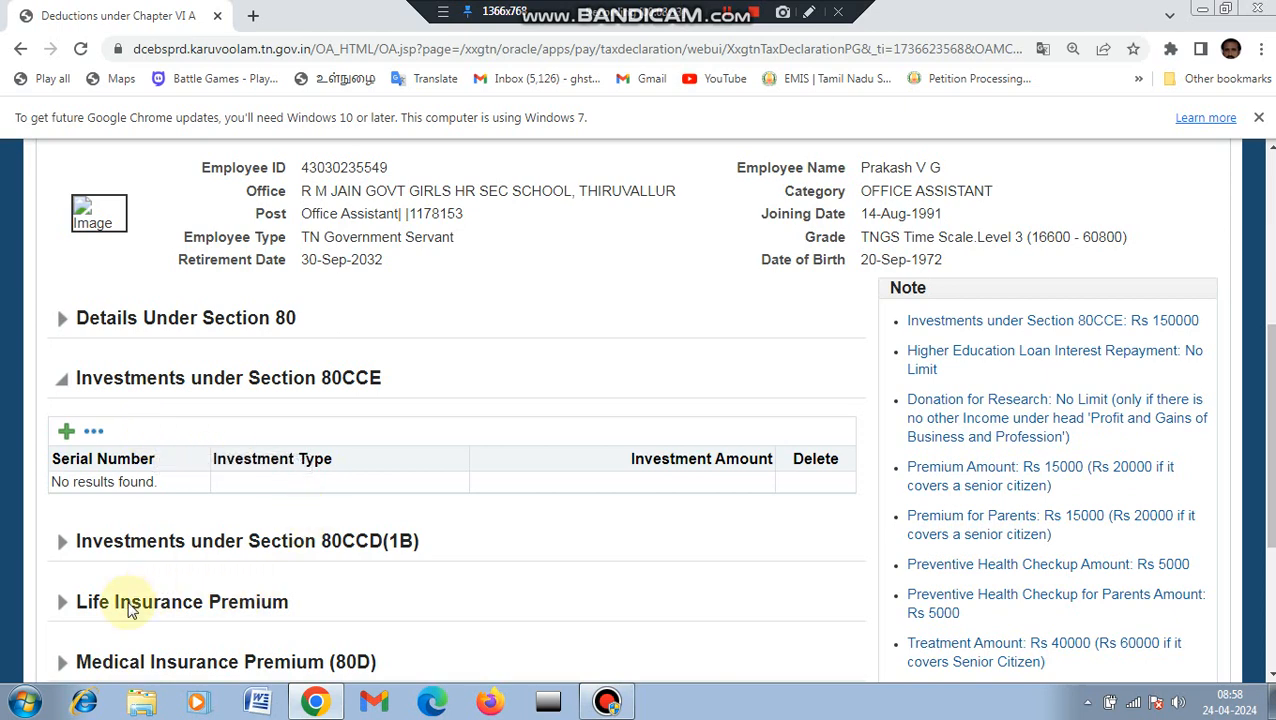
Expand the Life Insurance Premium section and look over its policy table
click(64, 604)
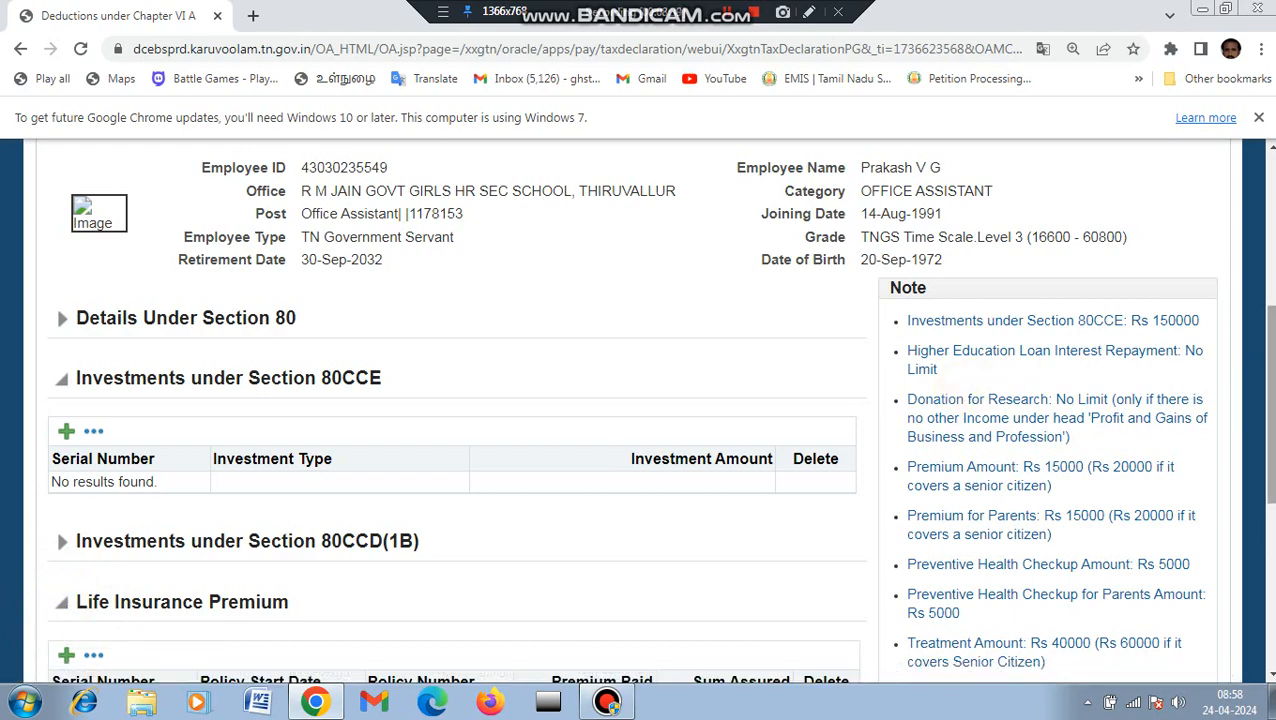
scroll(458, 410, down, 3)
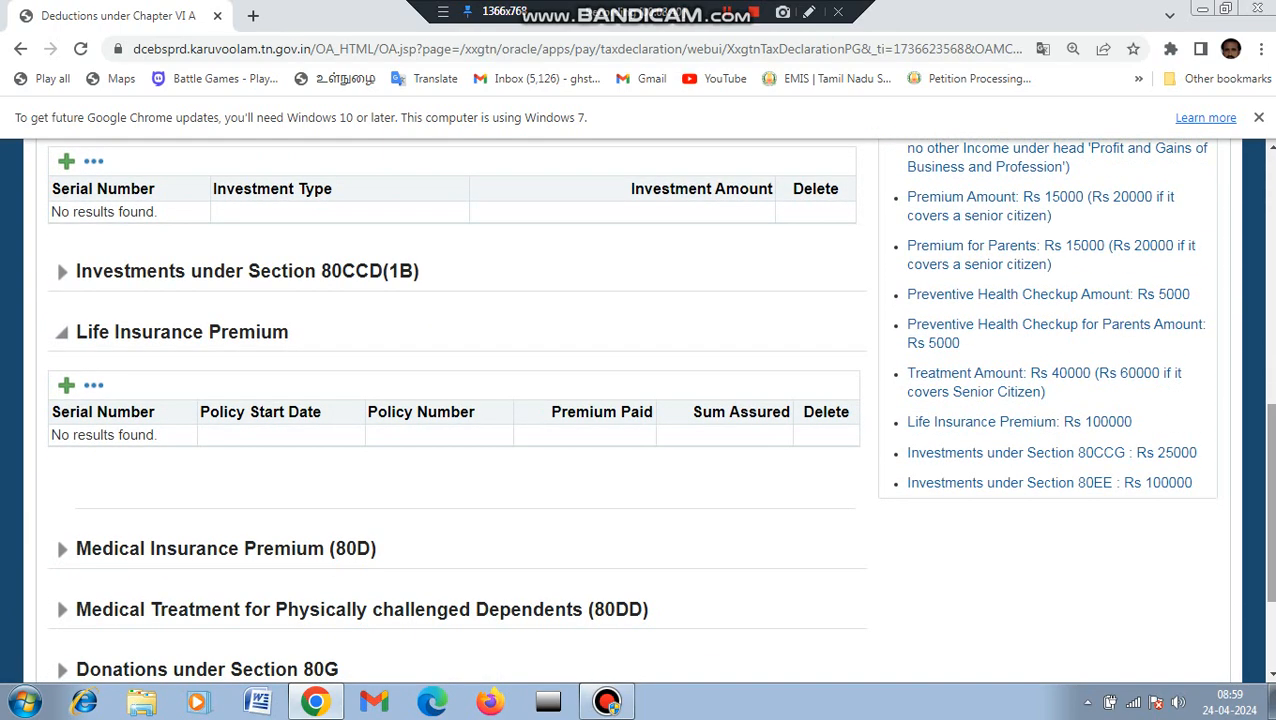
scroll(458, 410, down, 2)
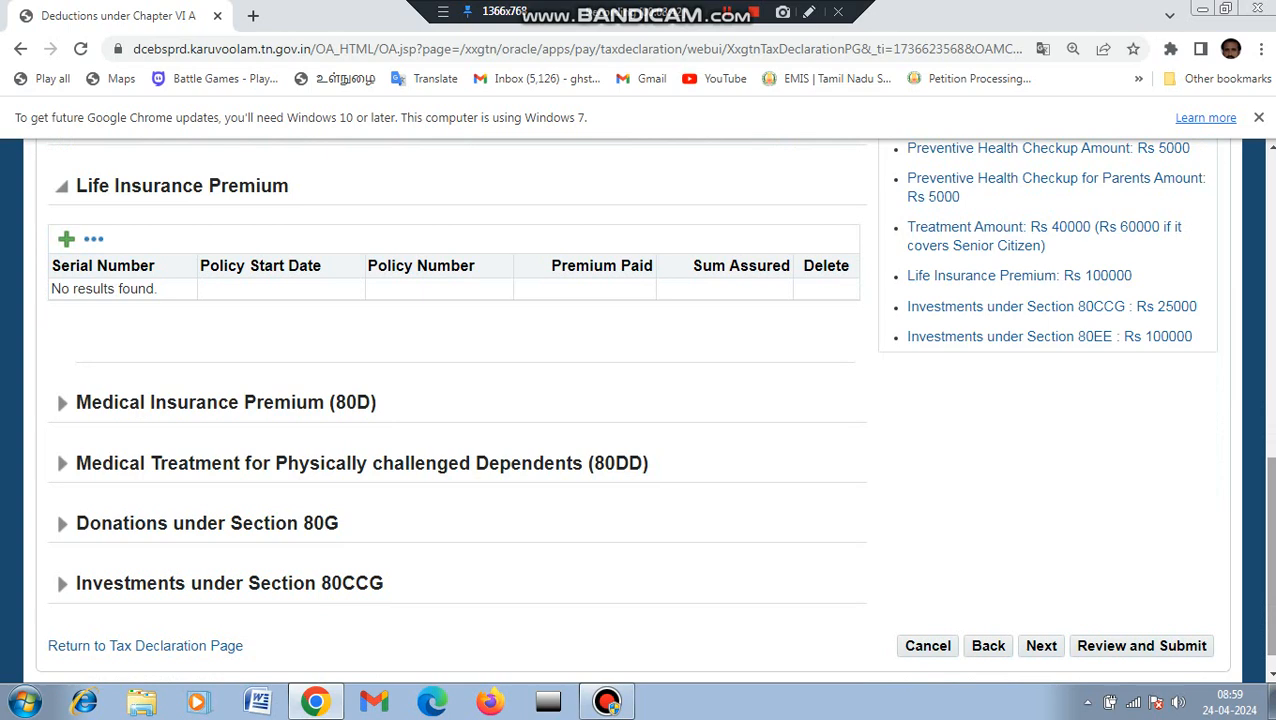
Expand Medical Insurance Premium (80D) and enter a premium amount of 5000
click(62, 402)
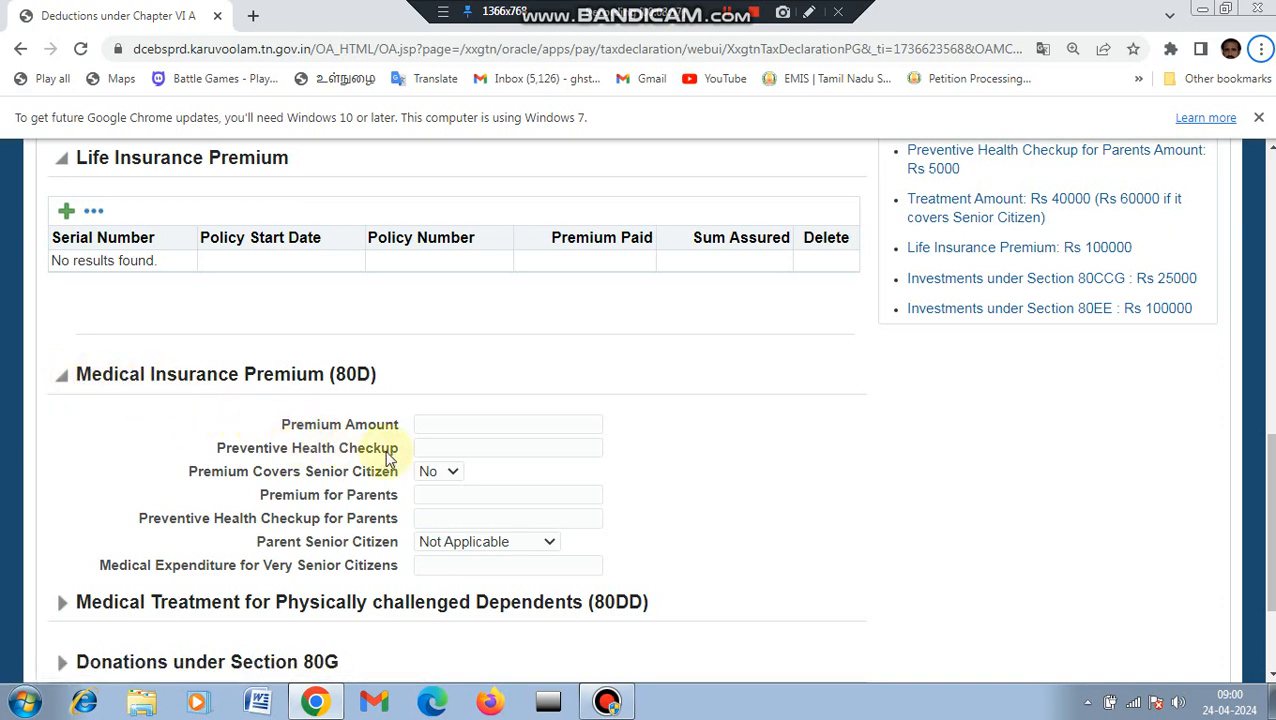
click(438, 428)
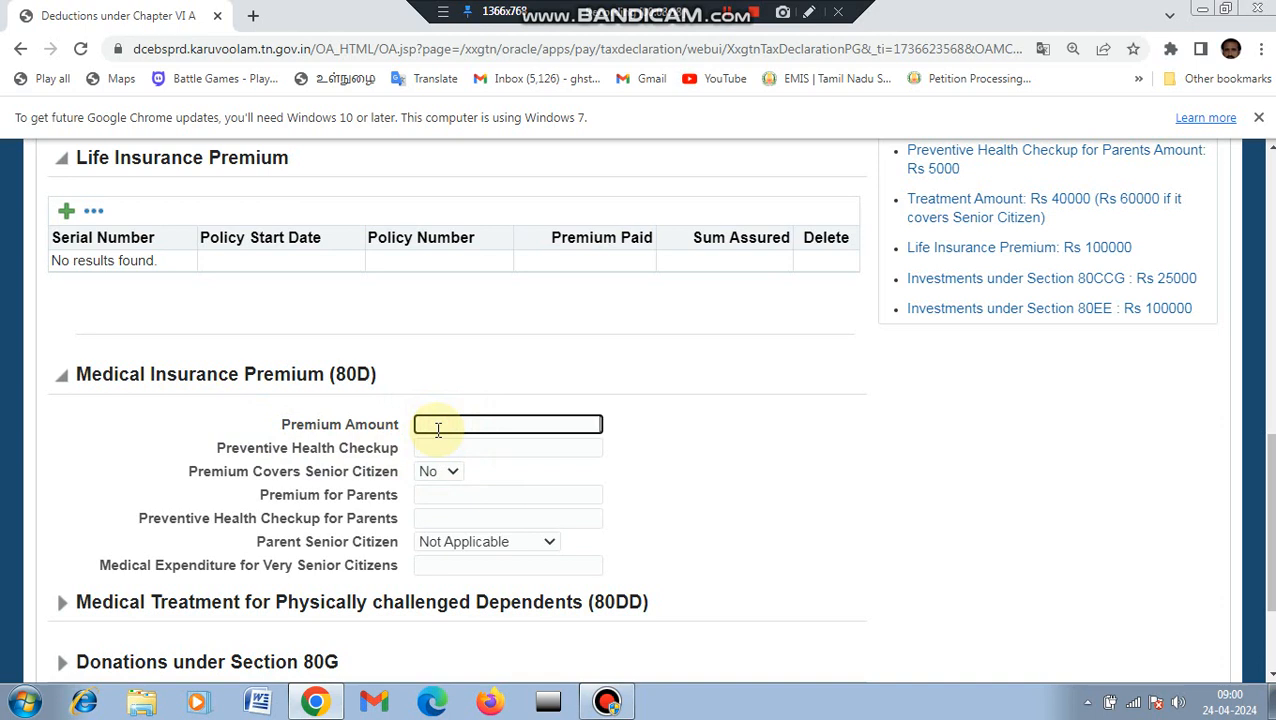
text(500)
key(BackSpace)
key(BackSpace)
text(000)
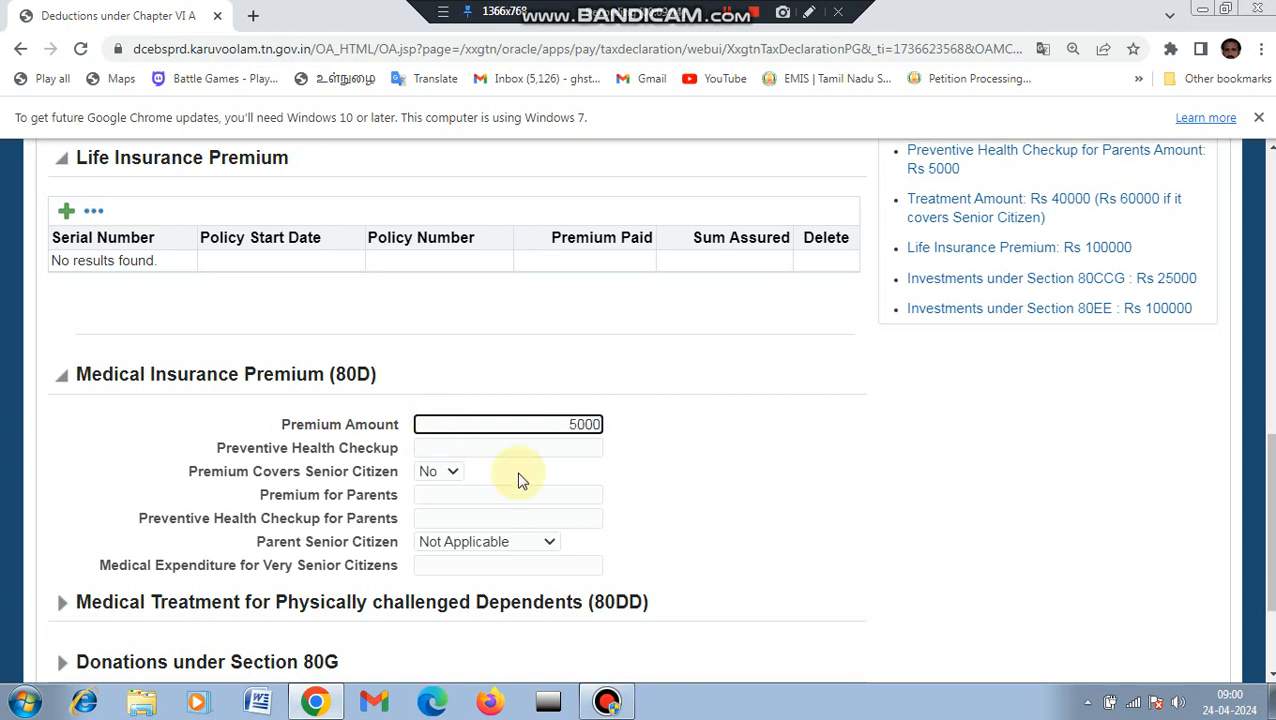
Enter 50000 for Preventive Health Checkup and 50000 for Premium for Parents under Medical Insurance Premium (80D)
scroll(922, 495, down, 2)
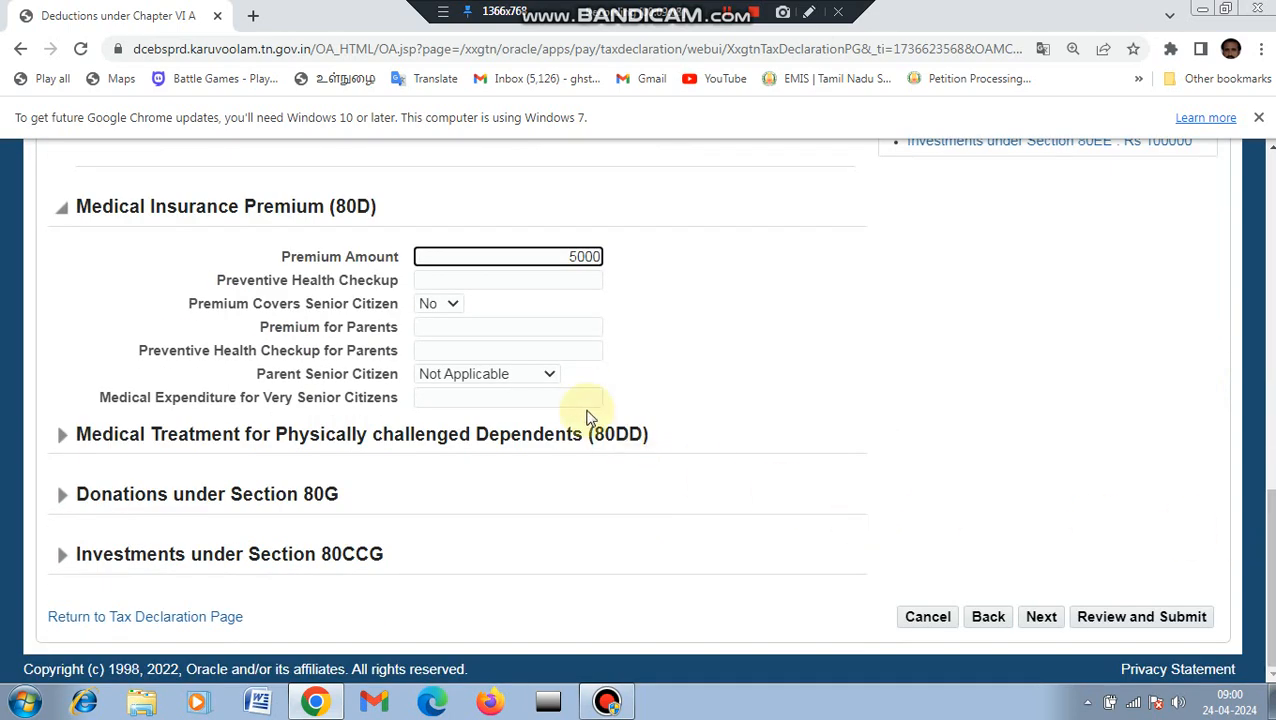
click(440, 284)
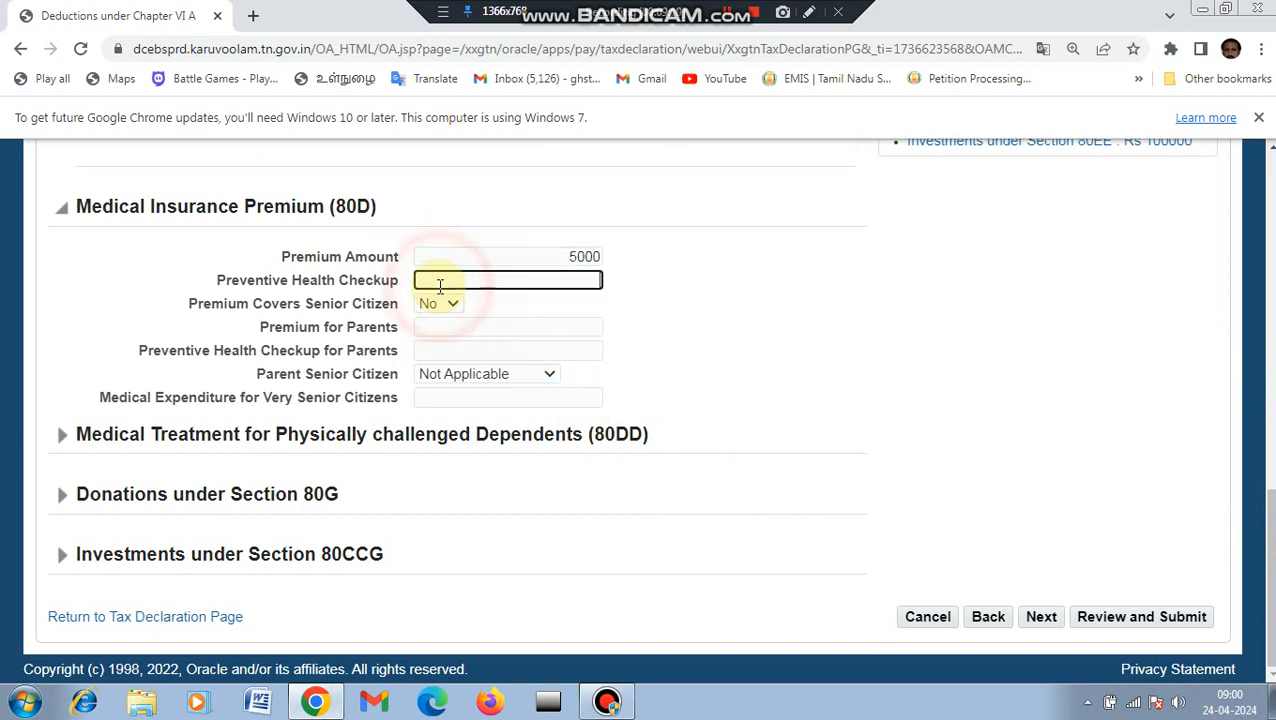
text(50000)
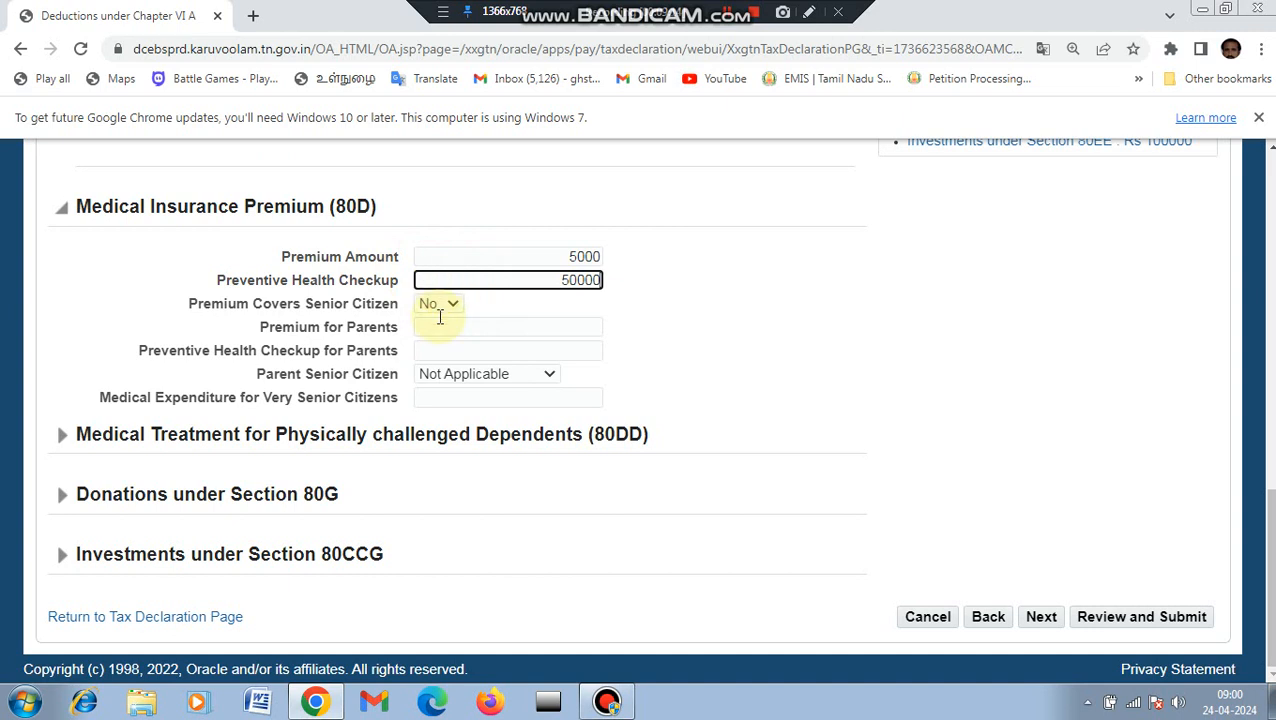
click(440, 327)
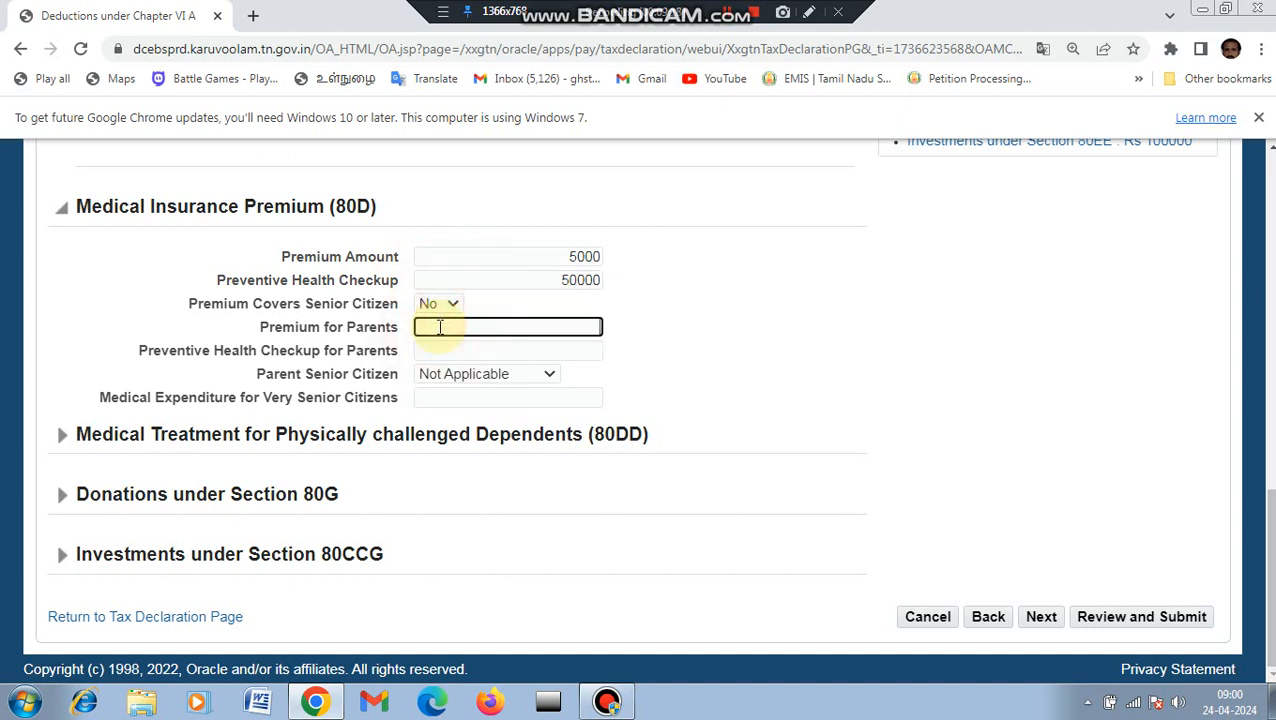
text(50000)
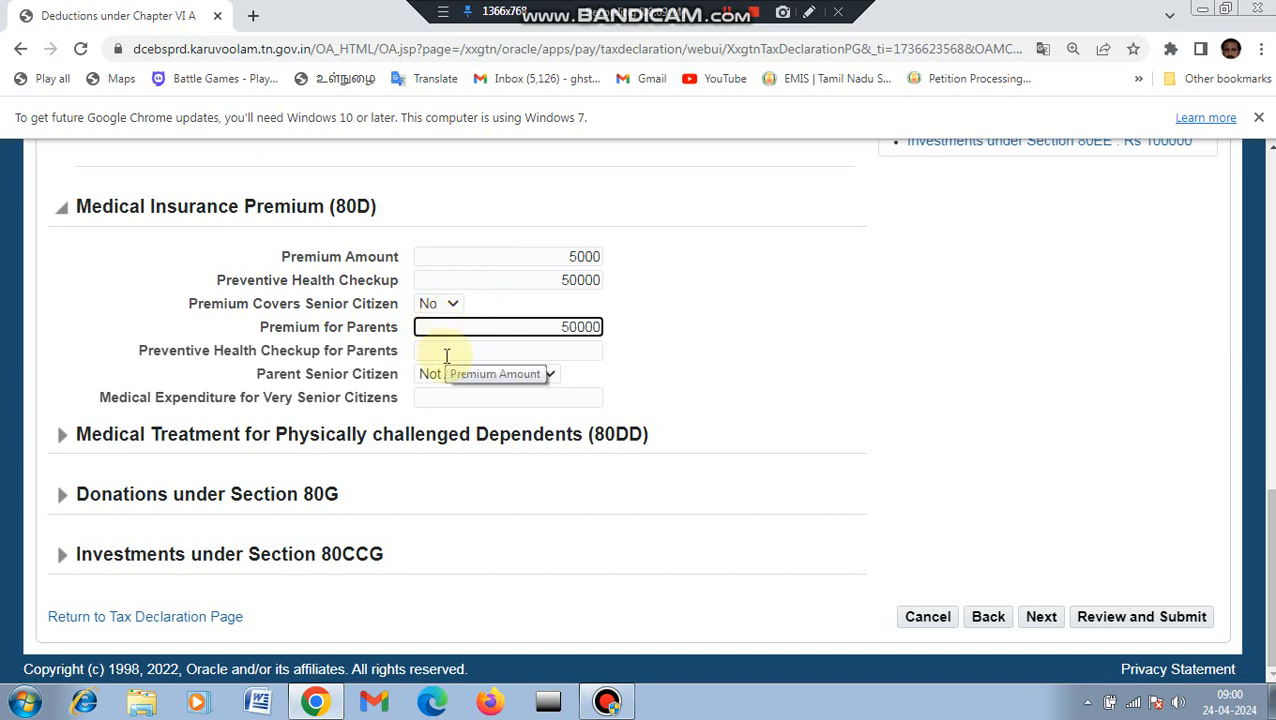
click(447, 352)
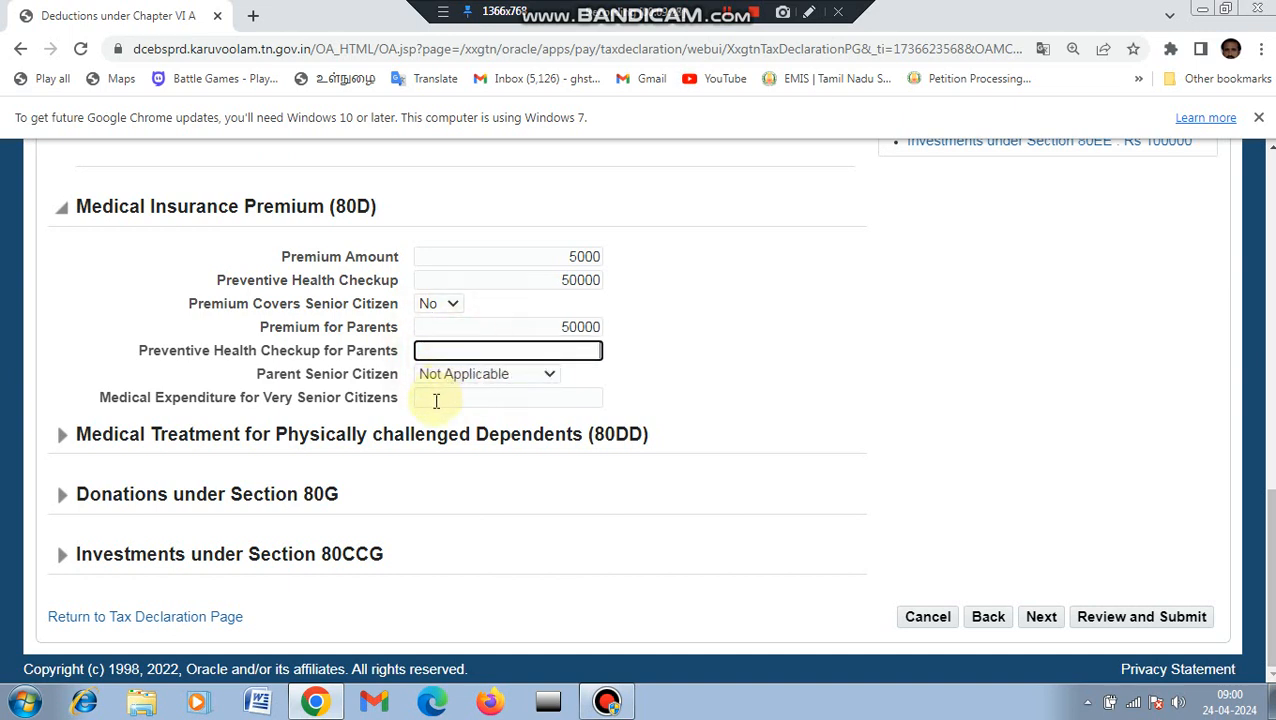
Continue from the deductions to Other Income, leave its fields blank and proceed to Review and Submit
click(1041, 617)
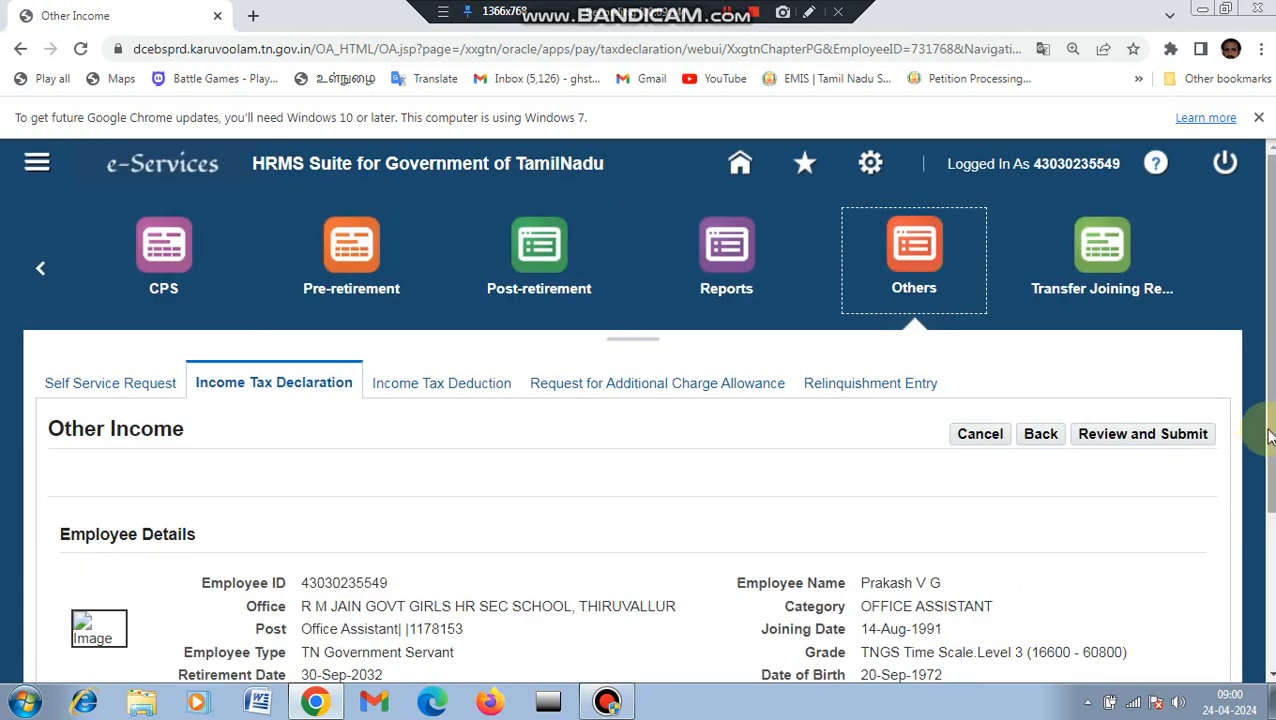
scroll(1268, 435, down, 1)
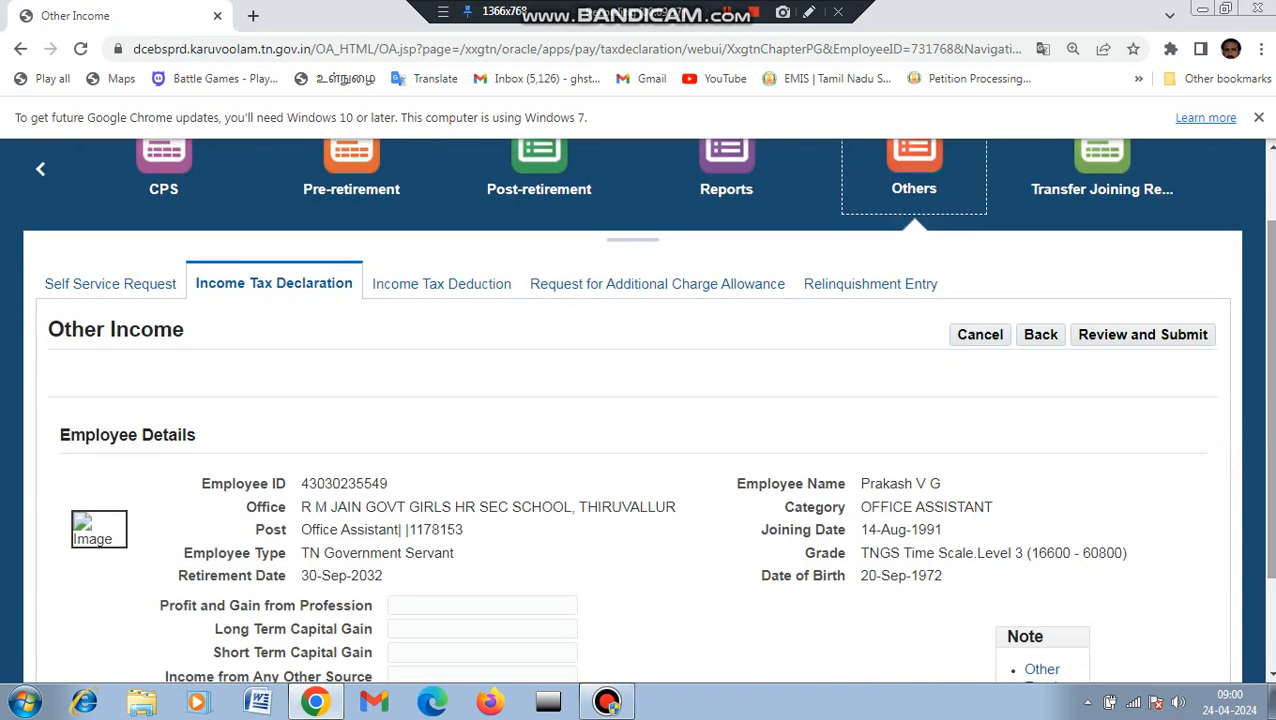
scroll(640, 410, down, 2)
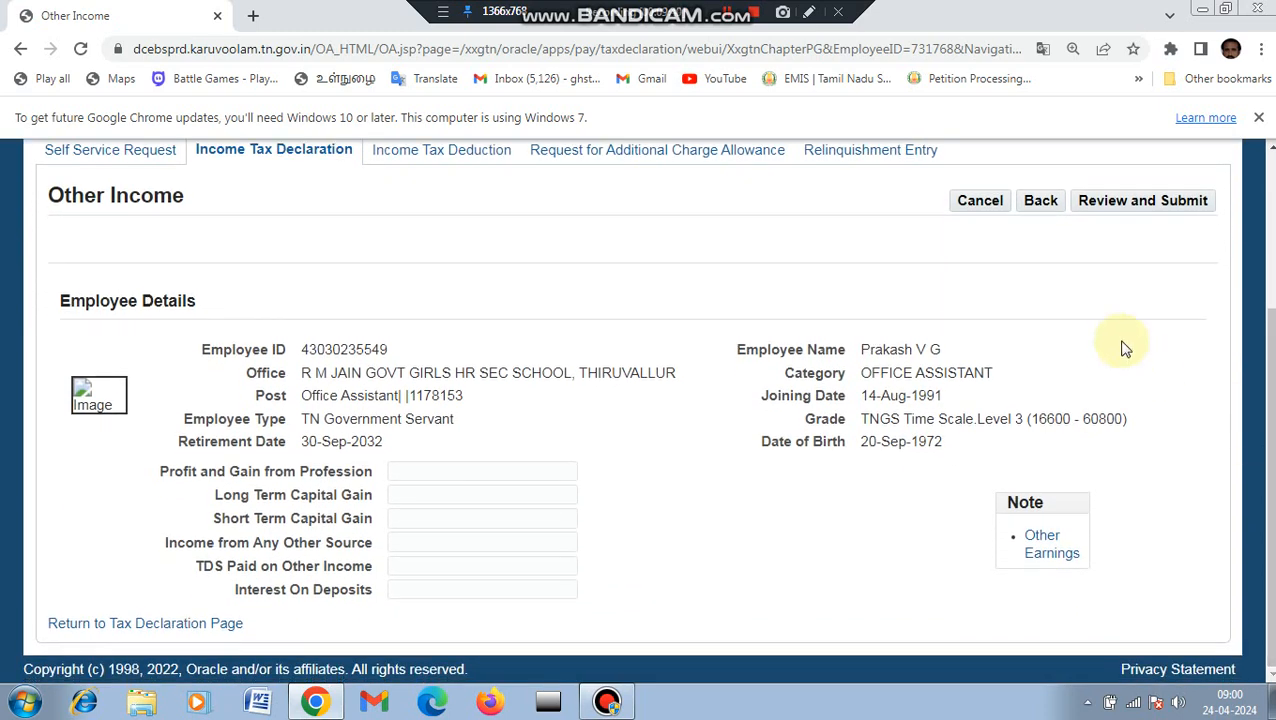
click(1126, 210)
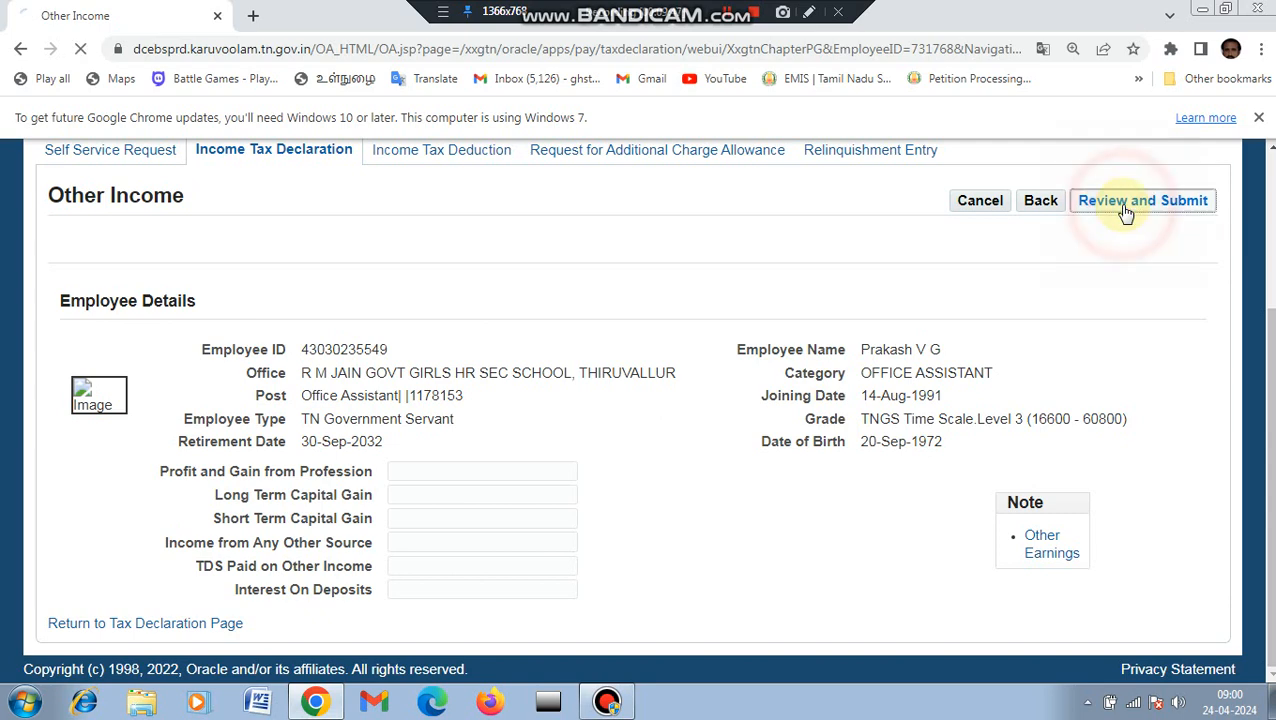